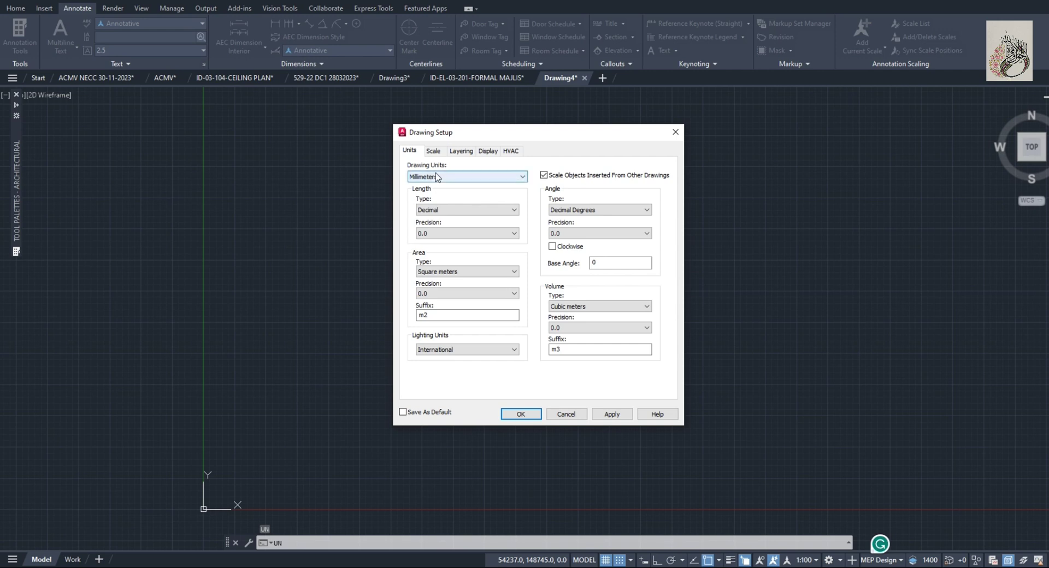
# - Set the drawing units to millimeters in the drawing setup
pyautogui.click(435, 175)
pyautogui.click(424, 202)
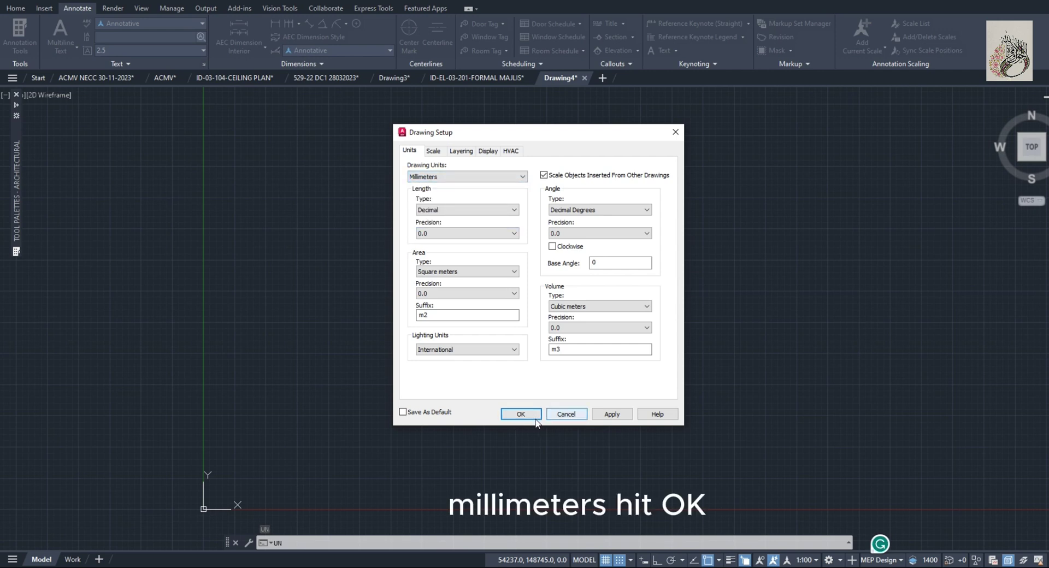
pyautogui.click(528, 416)
# - Start an image attachment and choose the 1 BEDROOM image from the Documents folder as the reference file
pyautogui.write('IMAGE')
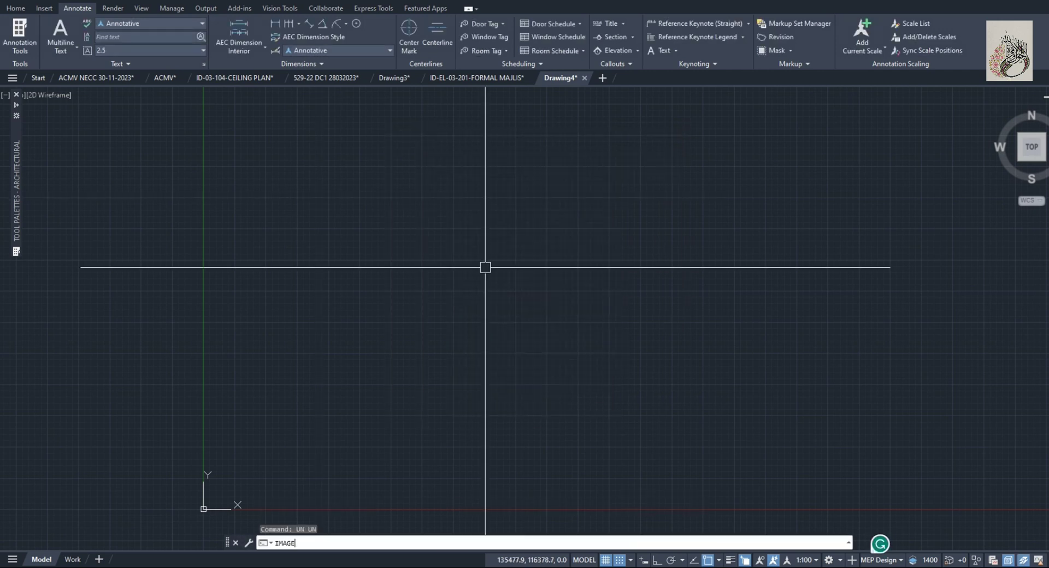
pyautogui.write('A')
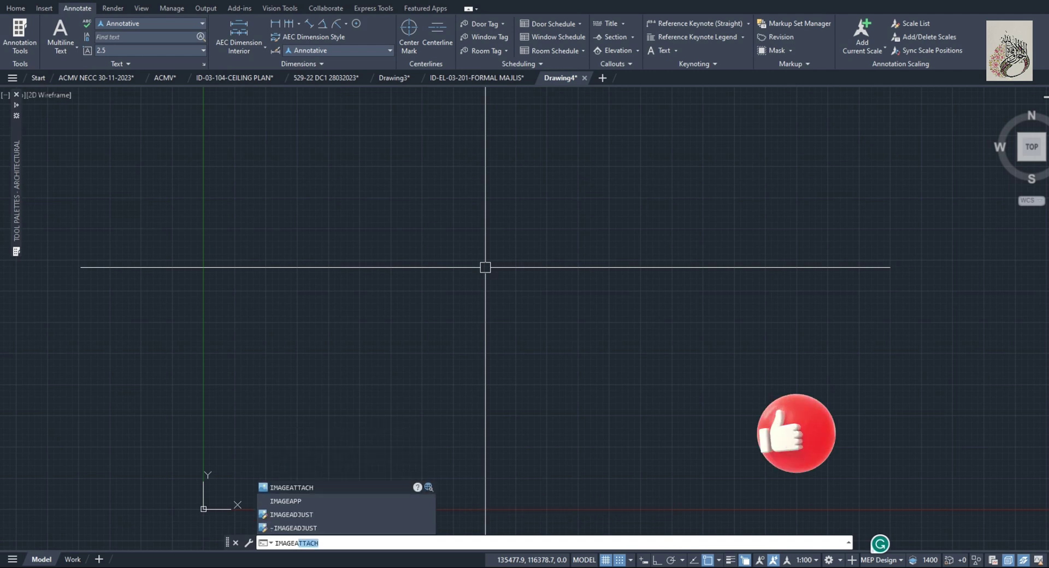
pyautogui.press('Return')
pyautogui.scroll(-10, 492, 263)
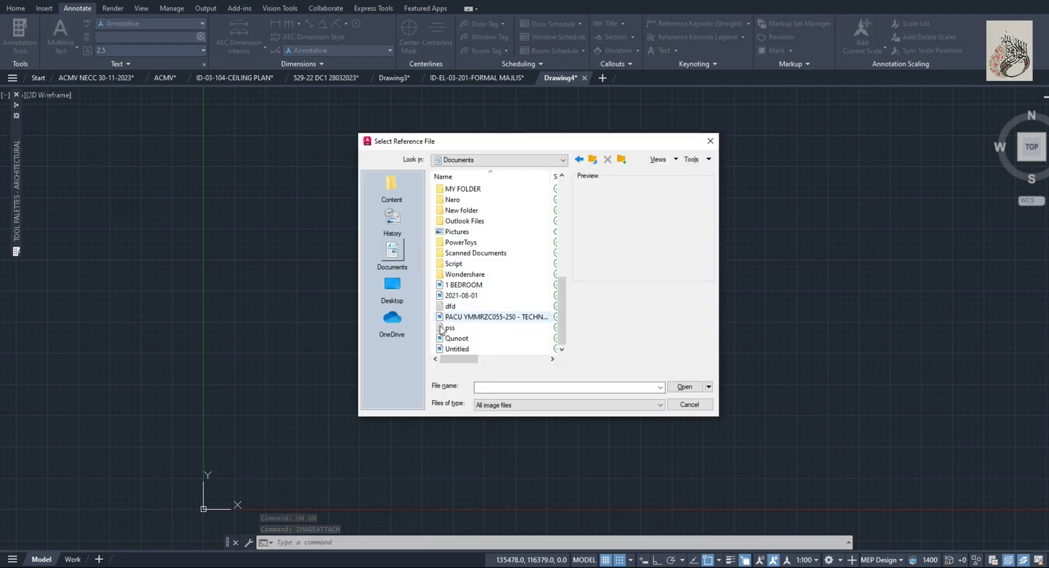
pyautogui.click(472, 285)
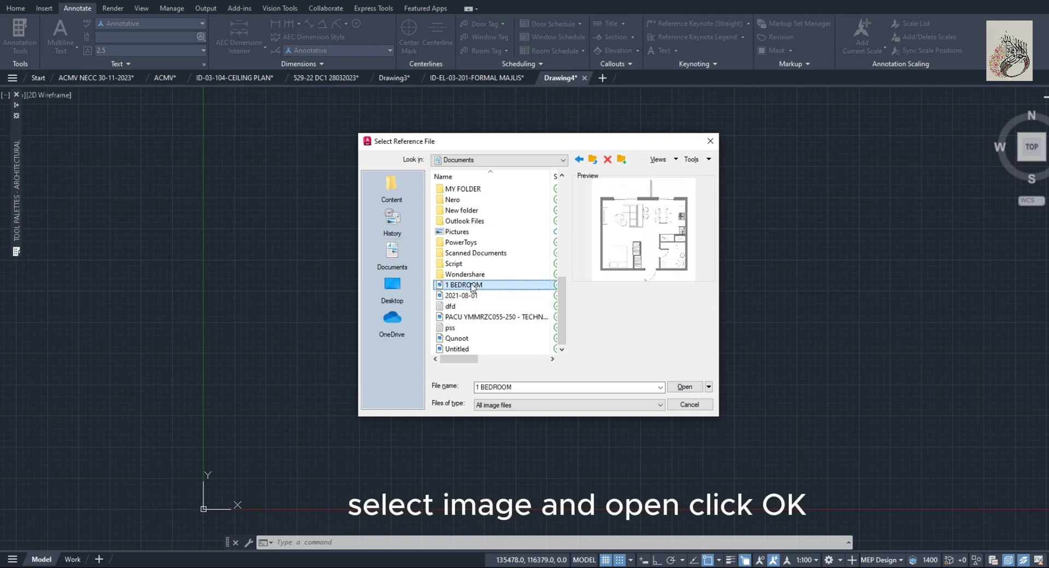
pyautogui.click(685, 388)
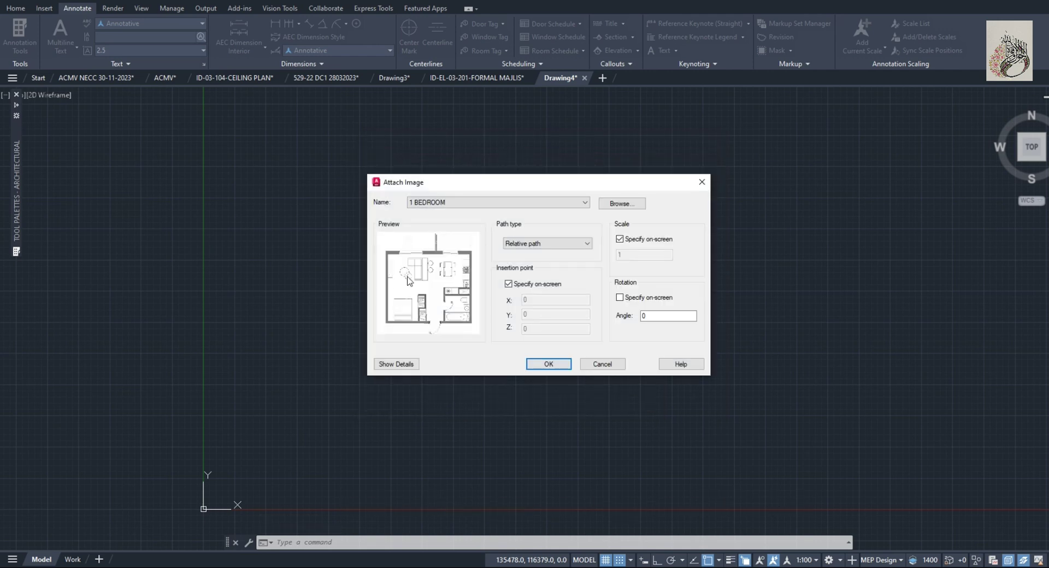
# - Place the floor plan image with its insertion point and scale picked on-screen, and increase its fade
pyautogui.click(539, 365)
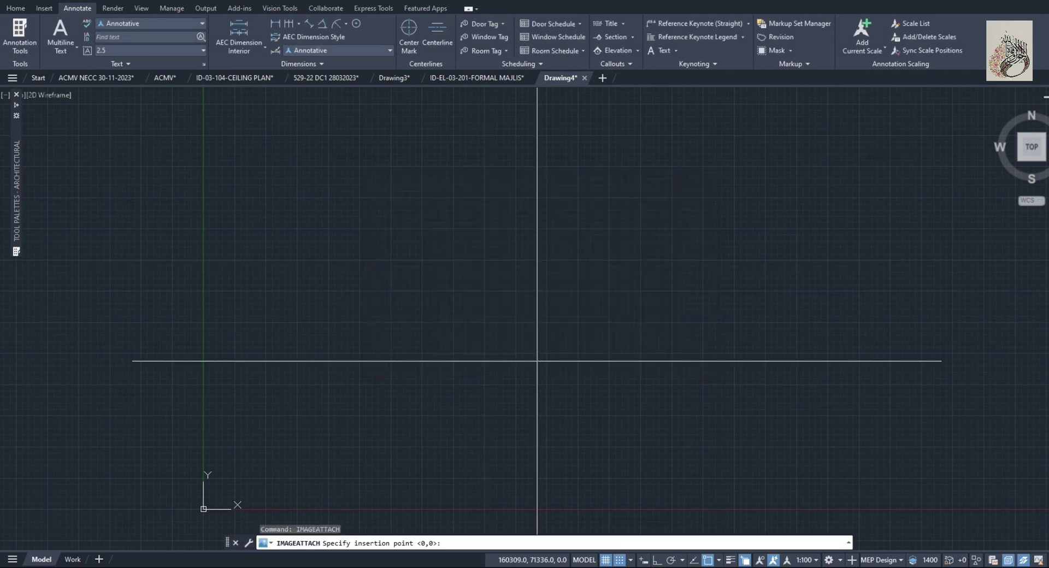
pyautogui.click(430, 460)
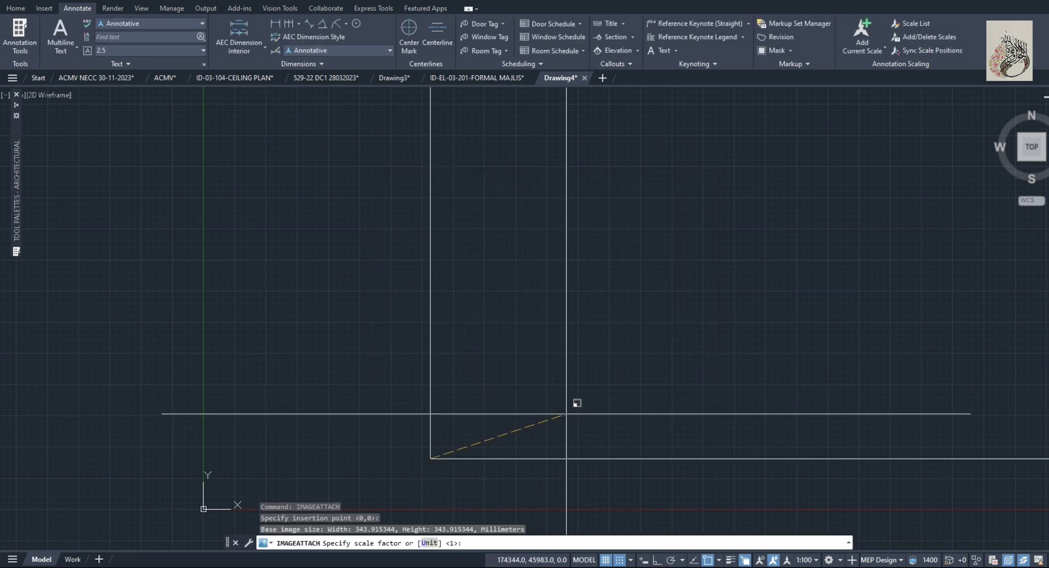
pyautogui.click(582, 404)
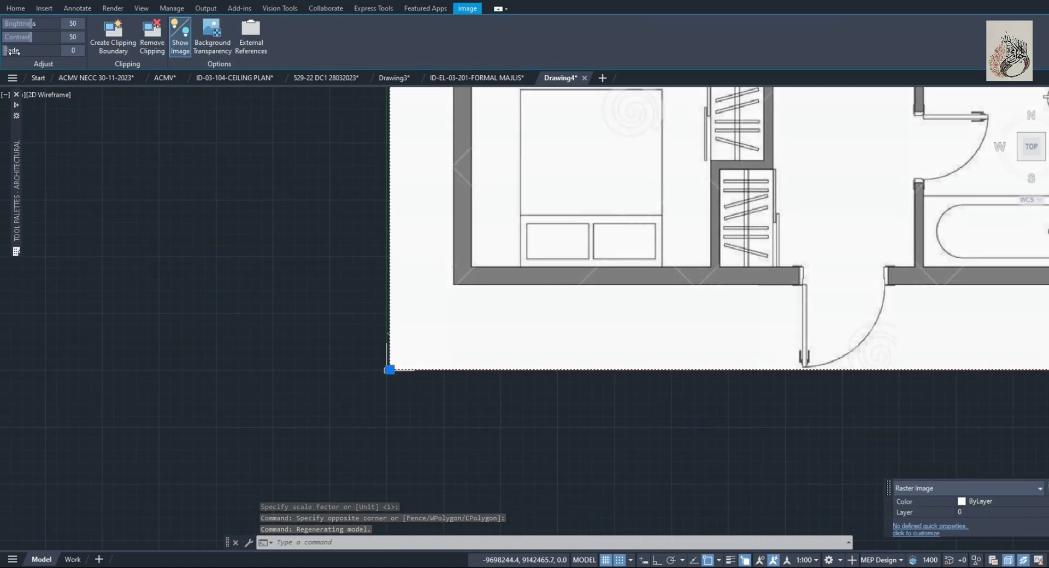
pyautogui.moveTo(12, 51); pyautogui.dragTo(59, 53)
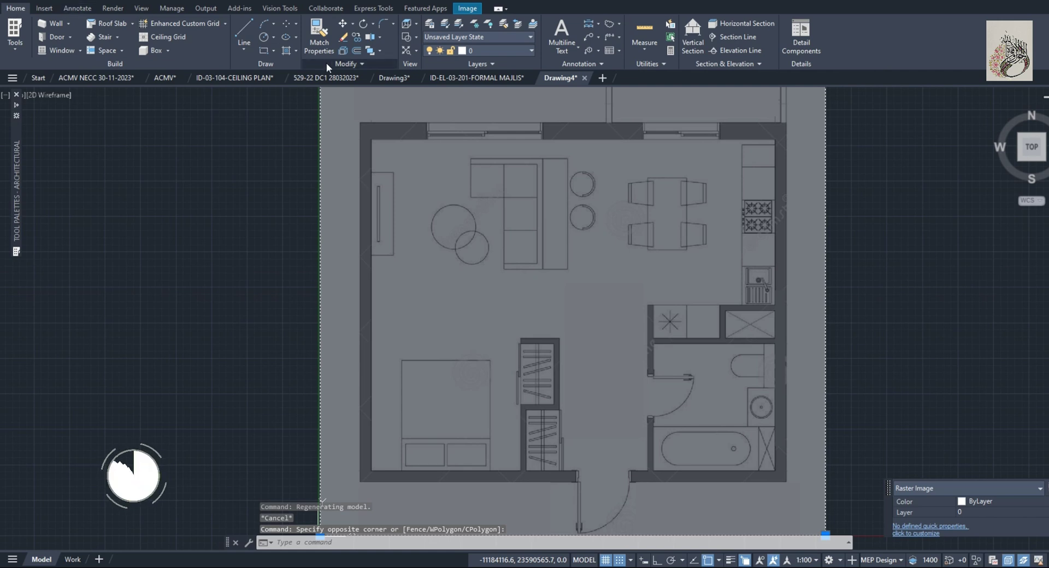
# - Scale the floor plan image by reference so that the bathroom door opening is 800 mm wide
pyautogui.click(327, 64)
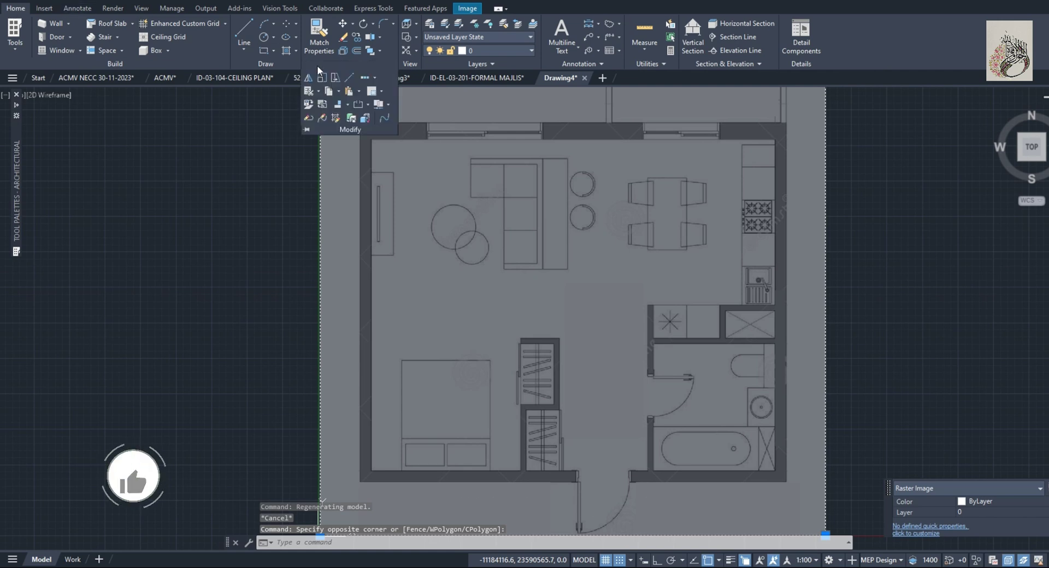
pyautogui.click(321, 77)
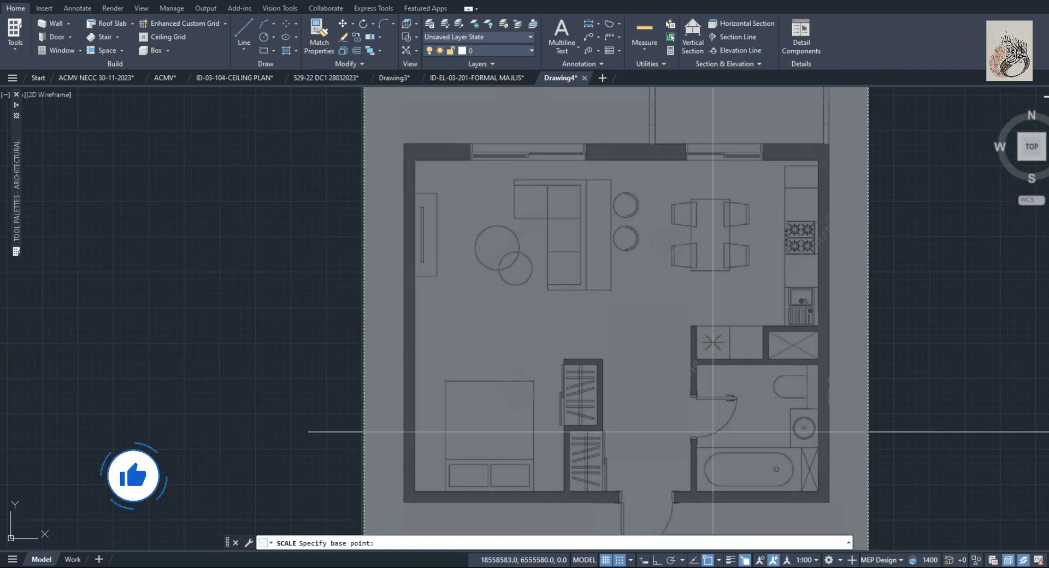
pyautogui.scroll(4, 713, 432)
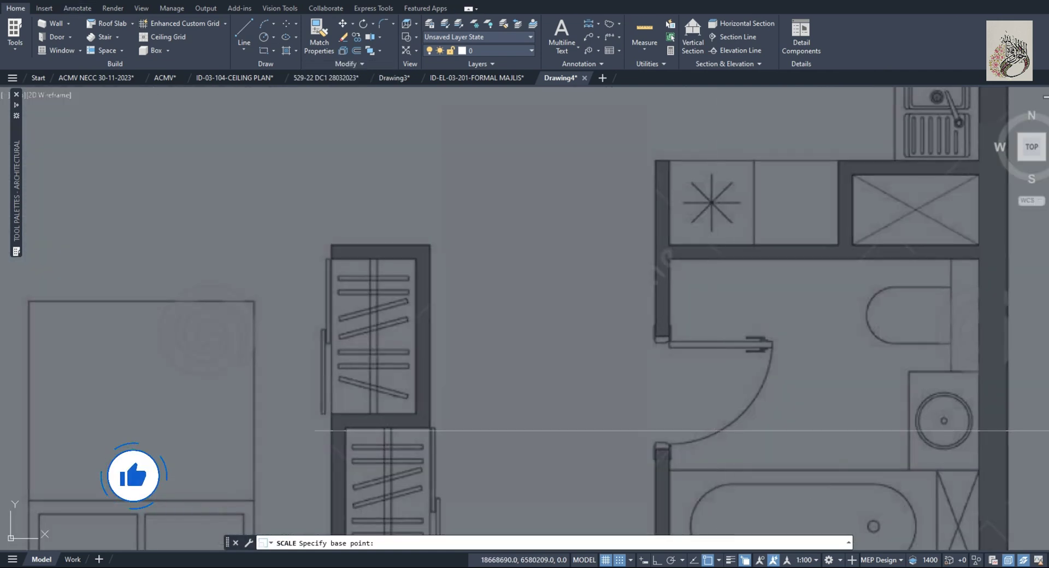
pyautogui.click(664, 449)
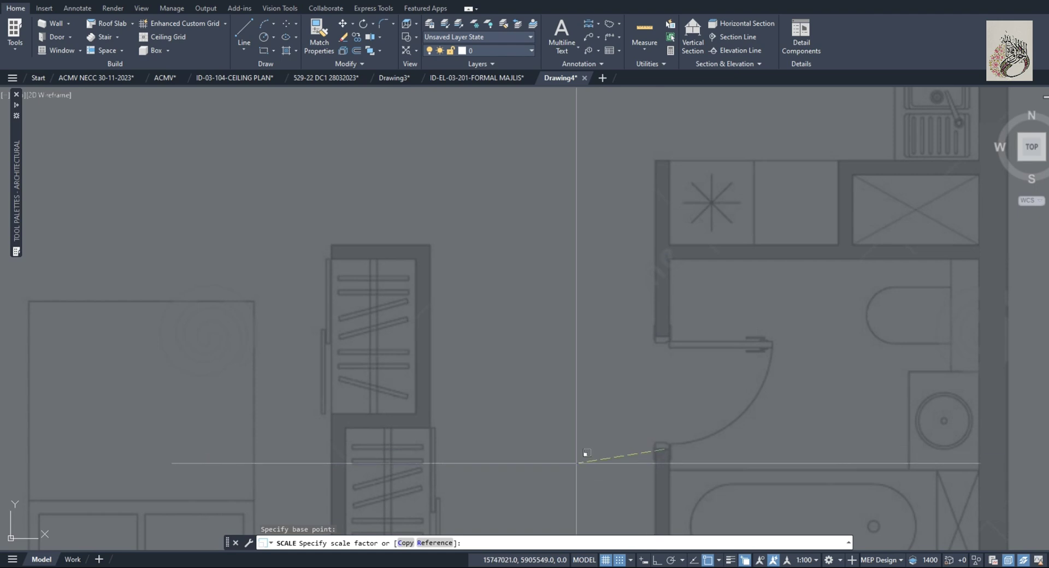
pyautogui.click(431, 543)
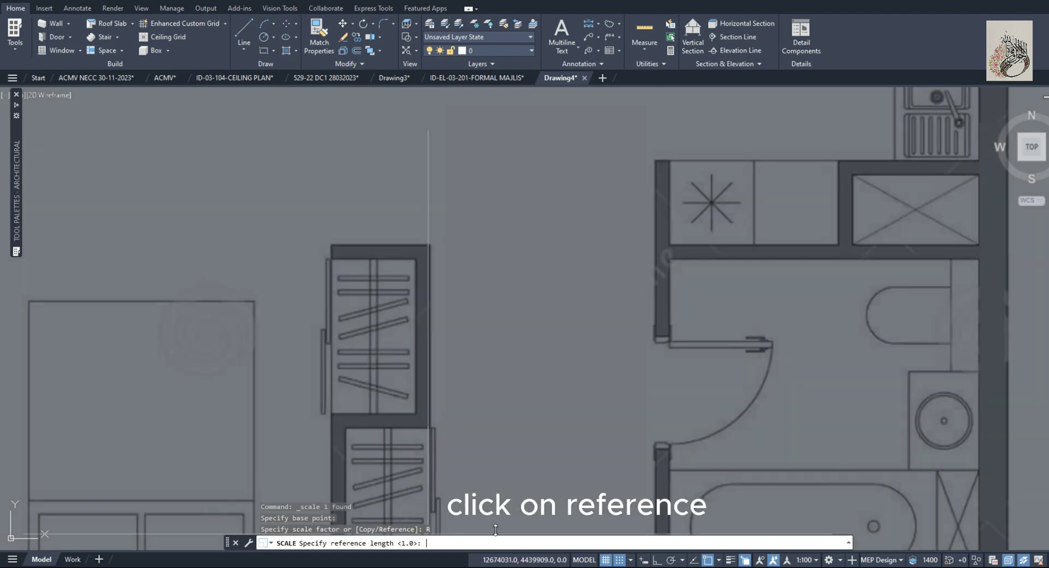
pyautogui.click(660, 342)
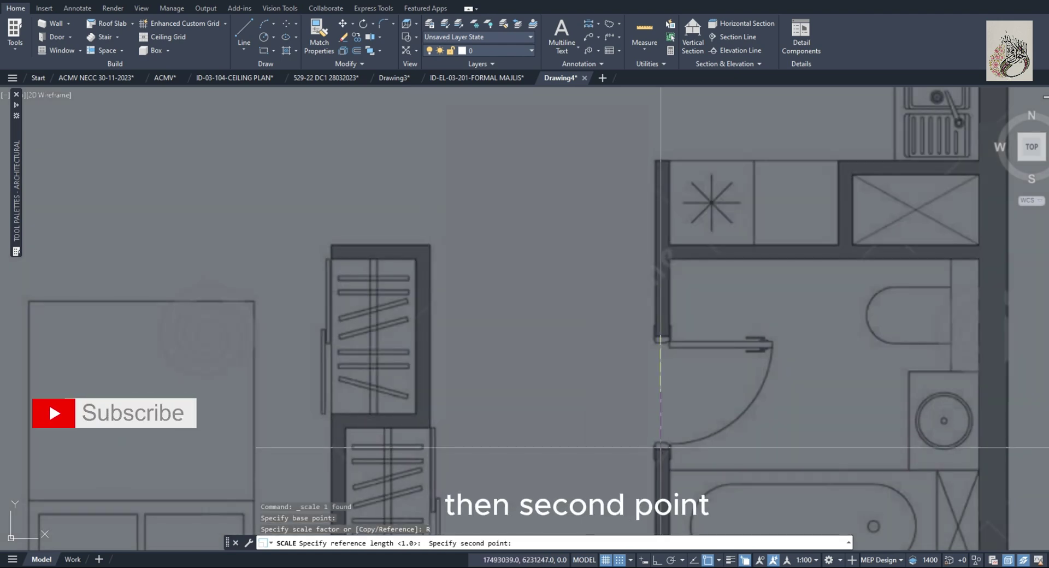
pyautogui.click(660, 449)
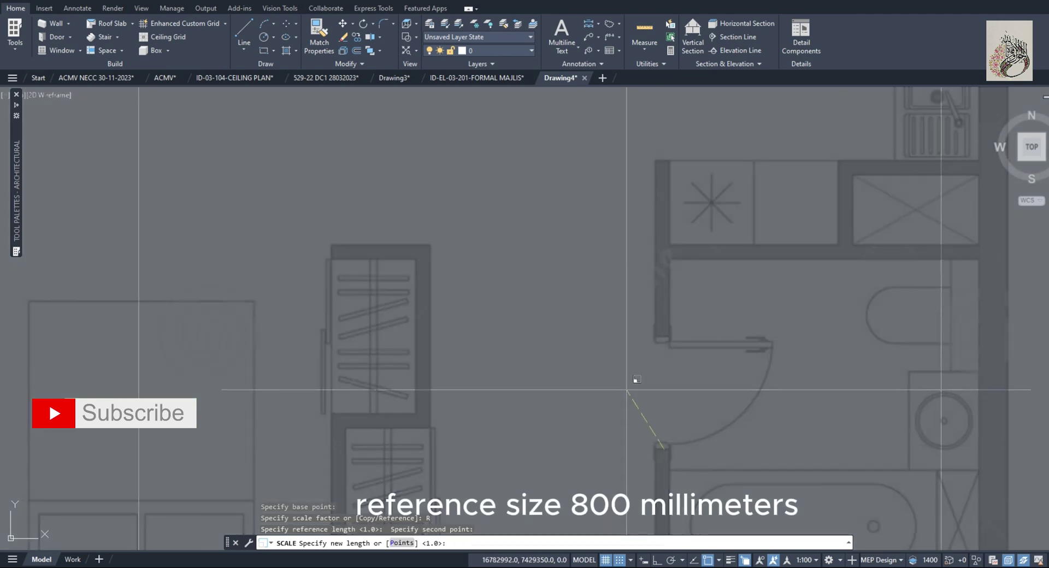
pyautogui.write('800')
pyautogui.press('Return')
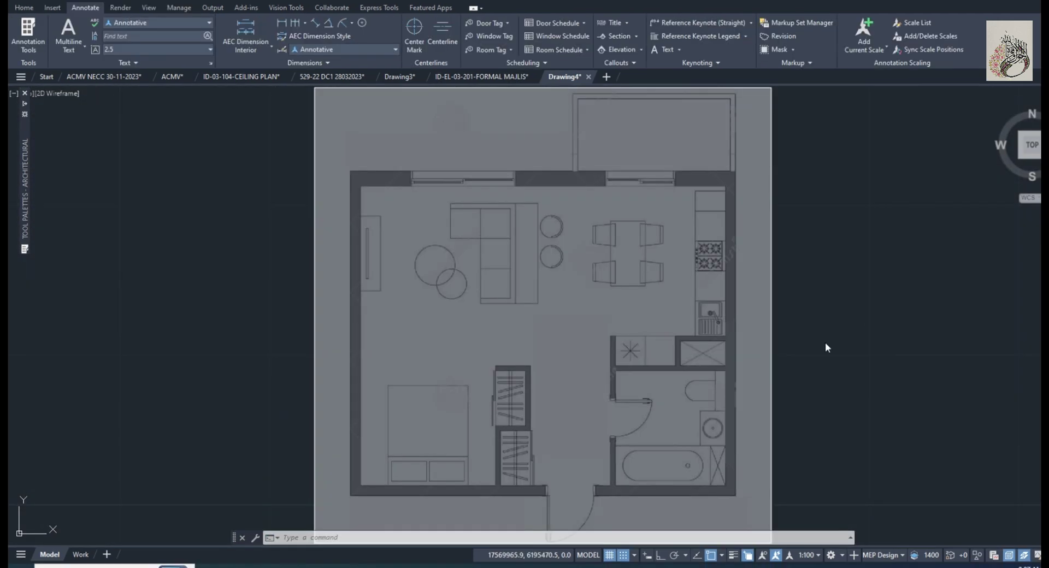
# - Create three new layers in the layer properties manager
pyautogui.click(24, 8)
pyautogui.click(433, 24)
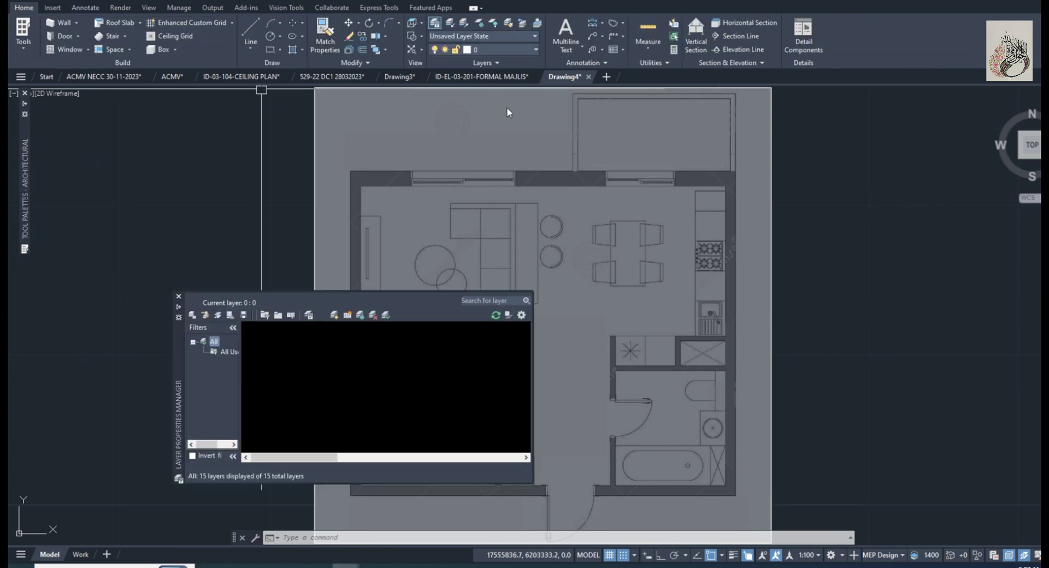
pyautogui.click(335, 315)
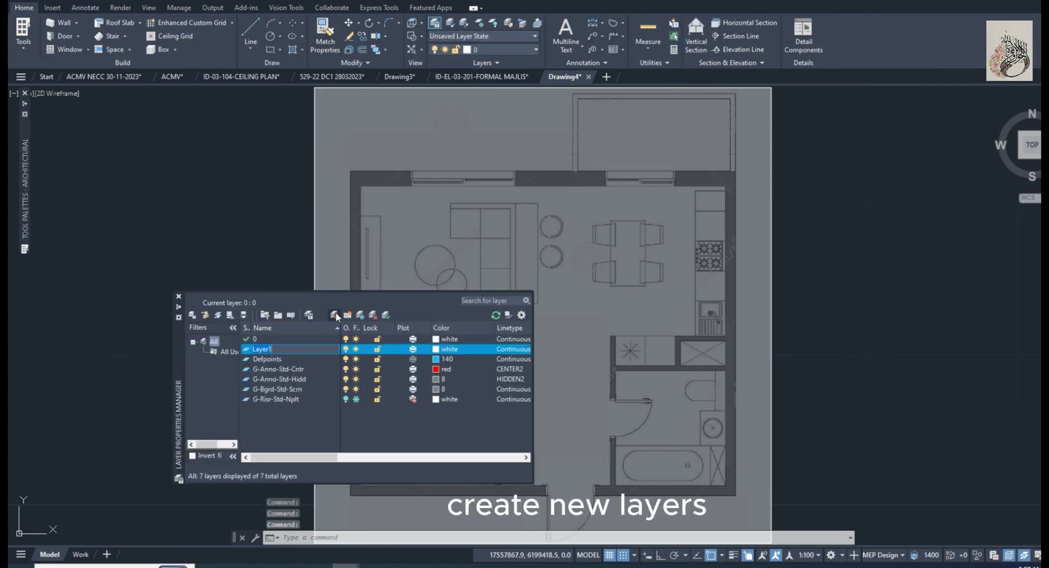
pyautogui.click(335, 315)
pyautogui.click(335, 314)
# - Rename the first new layer as WALL and set its color to red
pyautogui.click(280, 348)
pyautogui.click(280, 348)
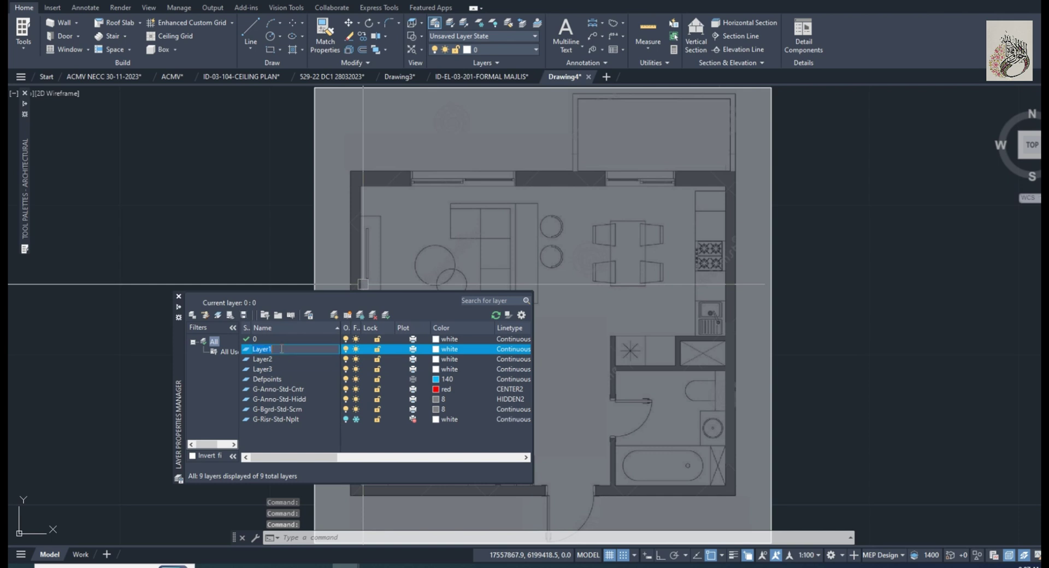
pyautogui.write('wA')
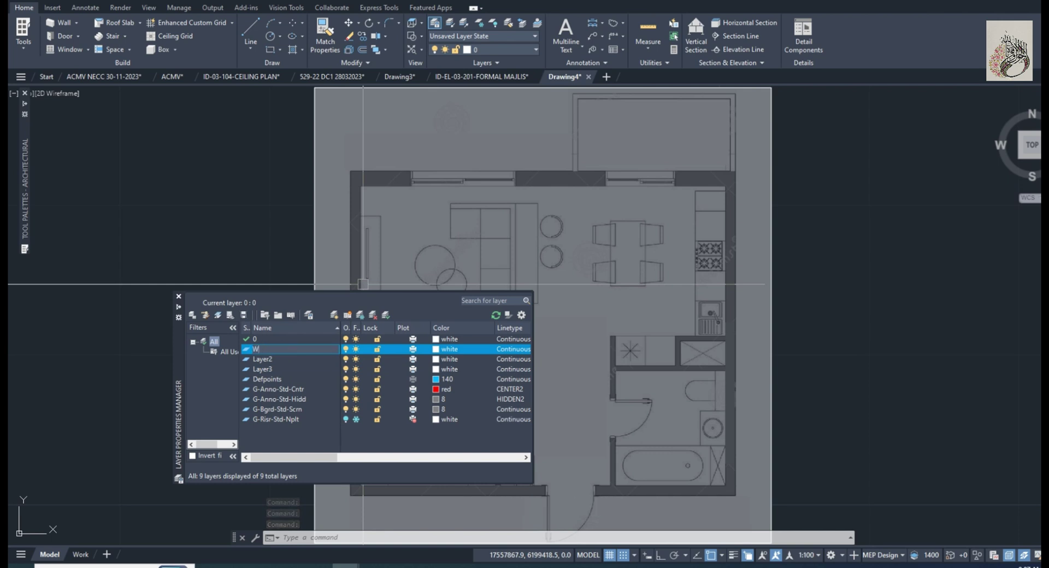
pyautogui.click(438, 349)
pyautogui.click(299, 323)
pyautogui.click(372, 386)
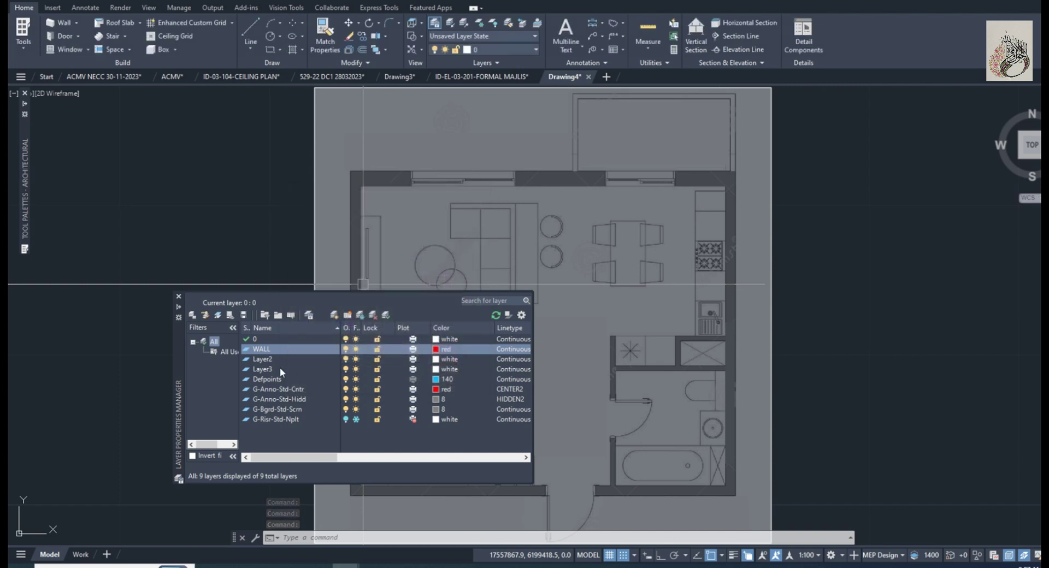
# - Rename the second new layer as DOOR and set its color to green
pyautogui.click(277, 359)
pyautogui.click(280, 358)
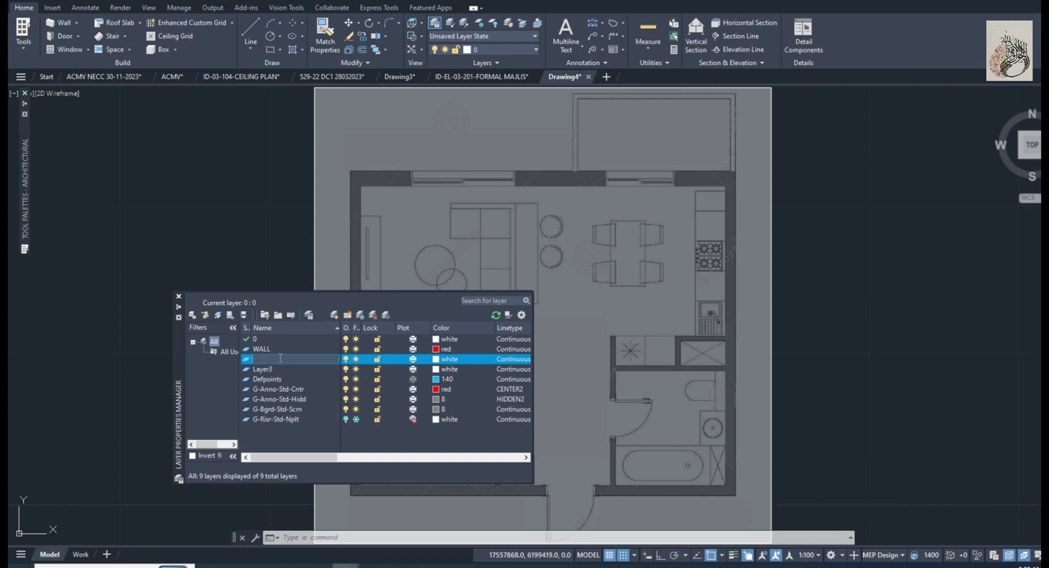
pyautogui.press('Return')
pyautogui.click(443, 359)
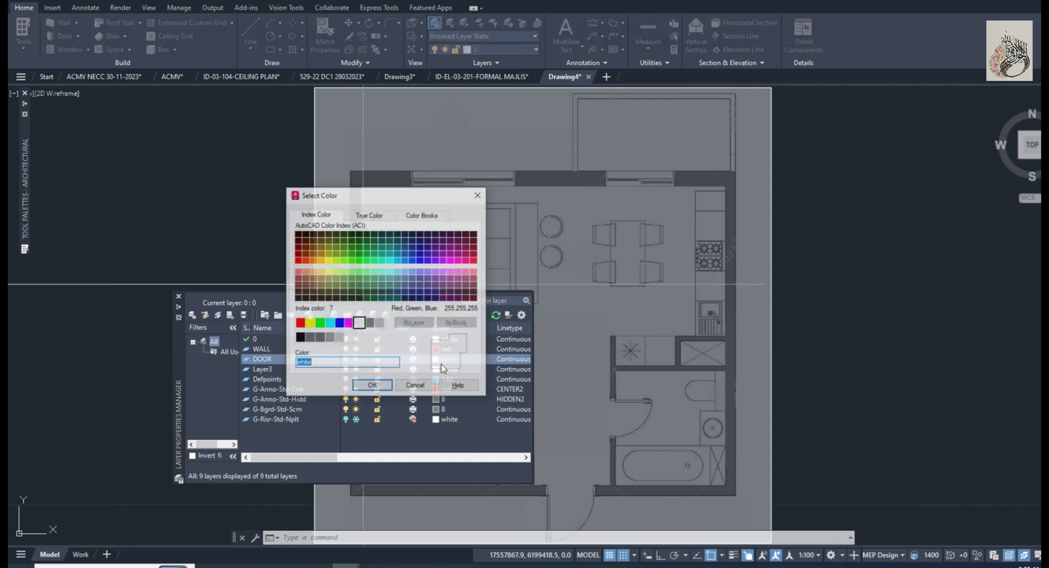
pyautogui.click(370, 386)
# - Rename the third new layer as WINDOWS and set its color to green
pyautogui.click(284, 369)
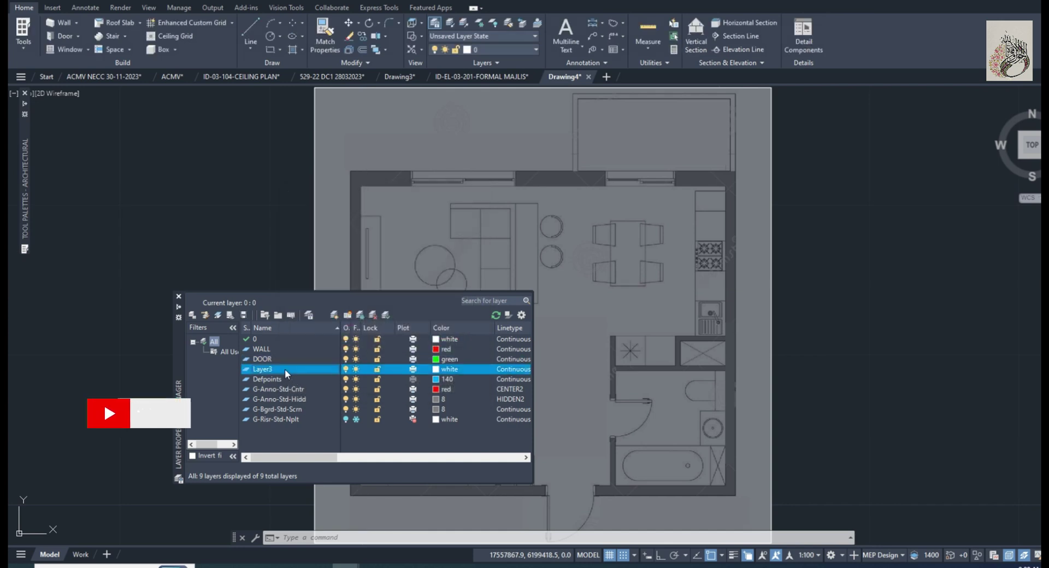
pyautogui.rightClick(284, 369)
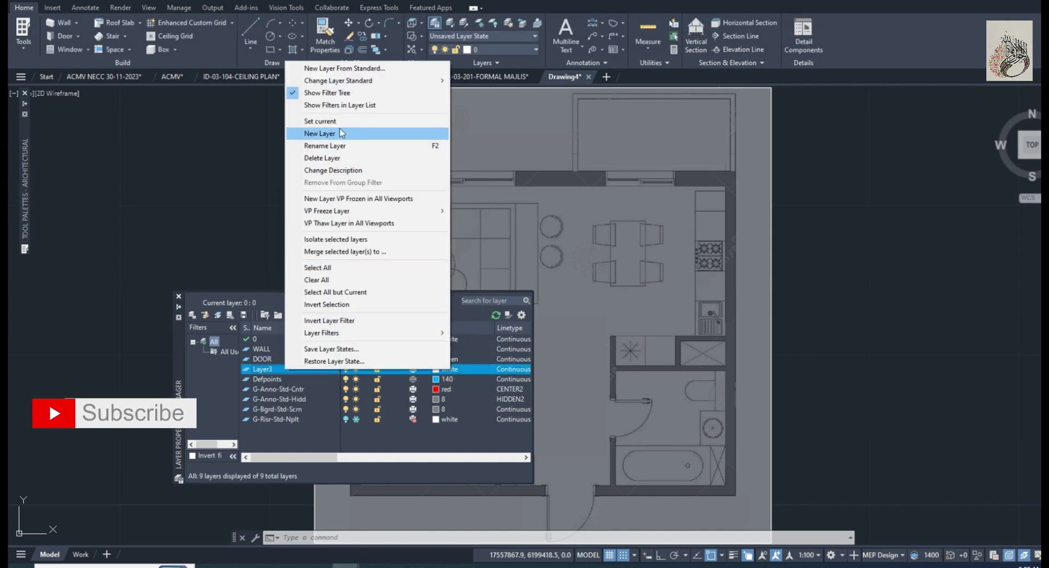
pyautogui.click(358, 146)
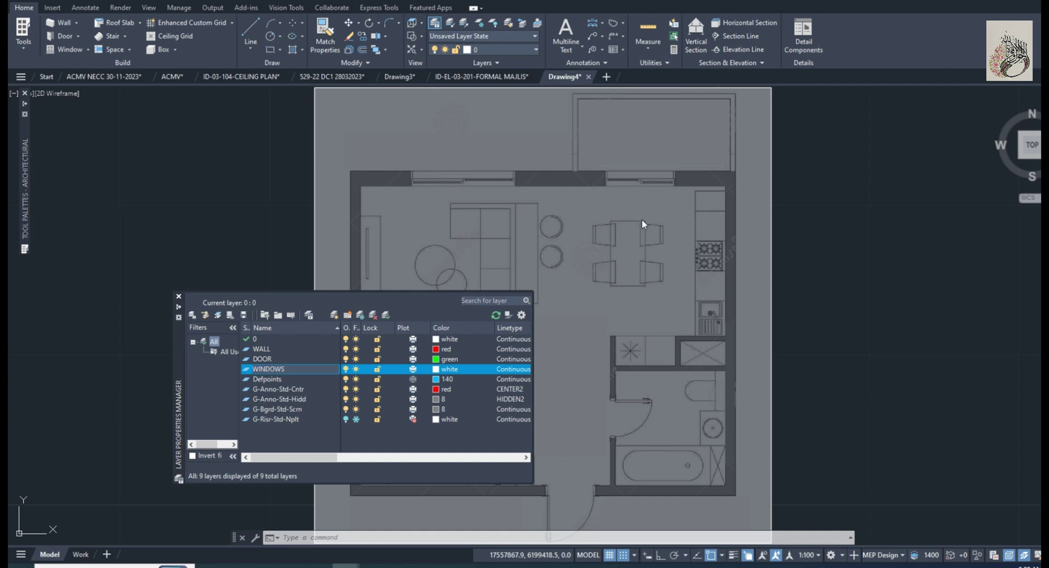
pyautogui.write('WINDOWS')
pyautogui.click(441, 371)
pyautogui.click(360, 386)
# - Close the layer properties manager and make WALL the current layer
pyautogui.click(262, 349)
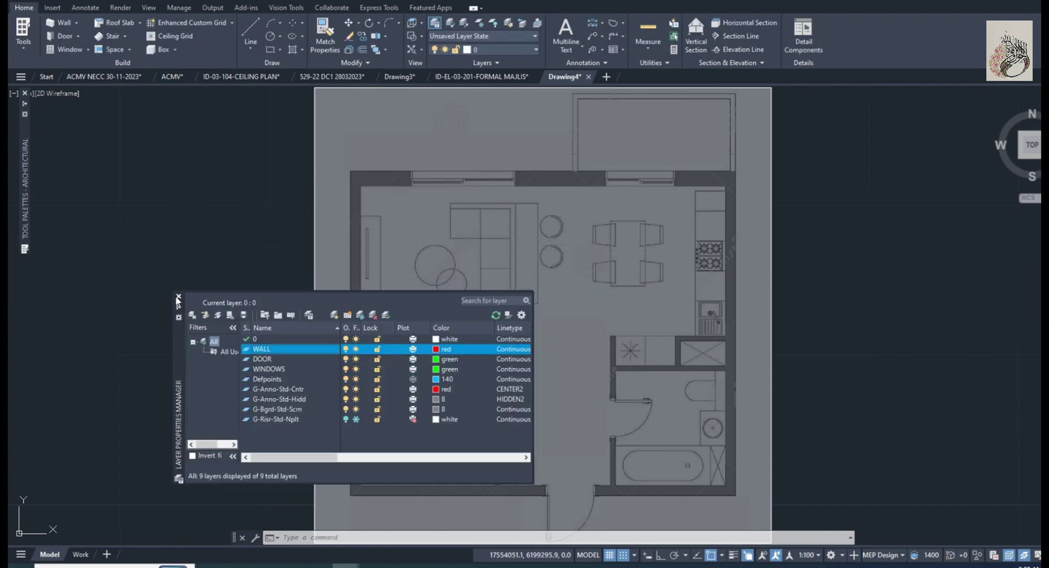
pyautogui.click(177, 298)
pyautogui.click(468, 51)
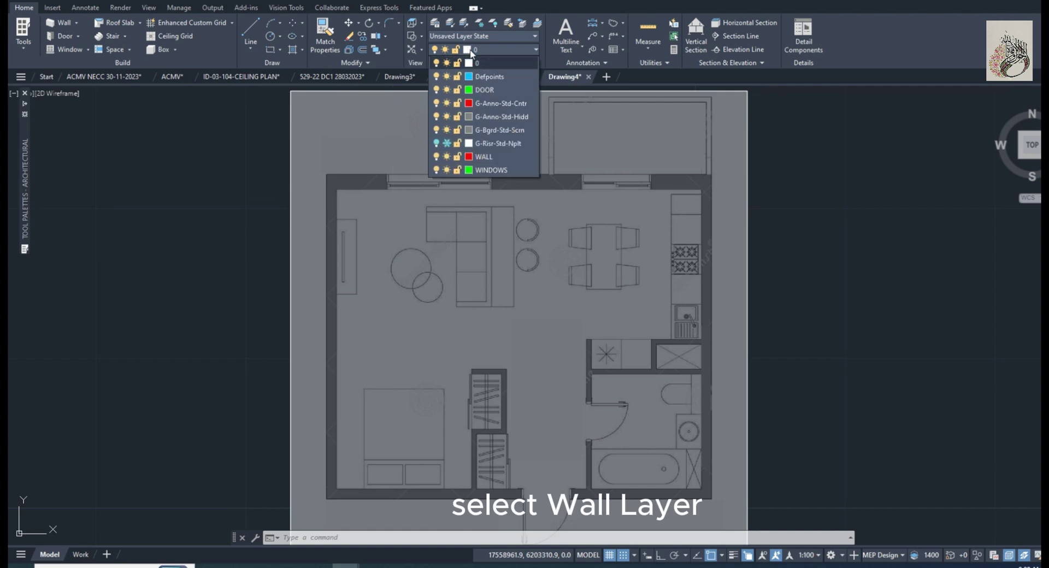
pyautogui.click(500, 157)
# - Create a multiline style named NEW_STYLE with straight line caps closing both ends, and keep it as the current style
pyautogui.moveTo(792, 223); pyautogui.dragTo(791, 216, button='middle')
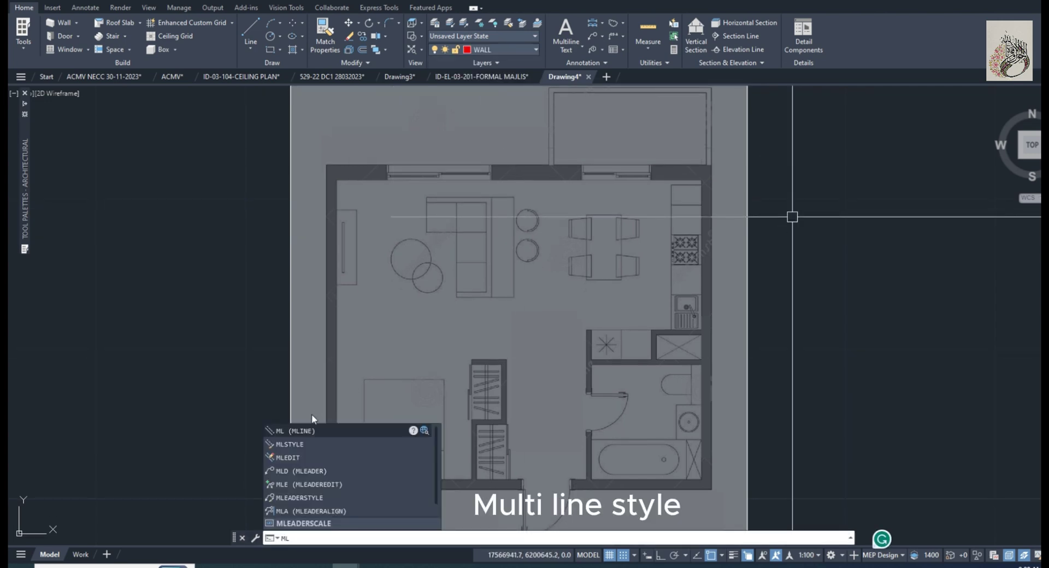
pyautogui.click(302, 443)
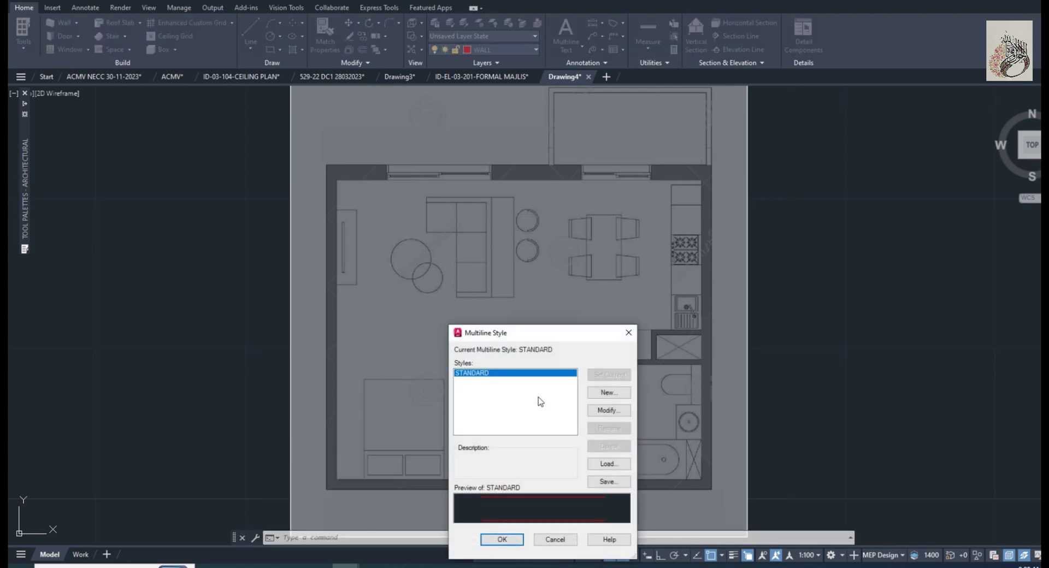
pyautogui.click(620, 396)
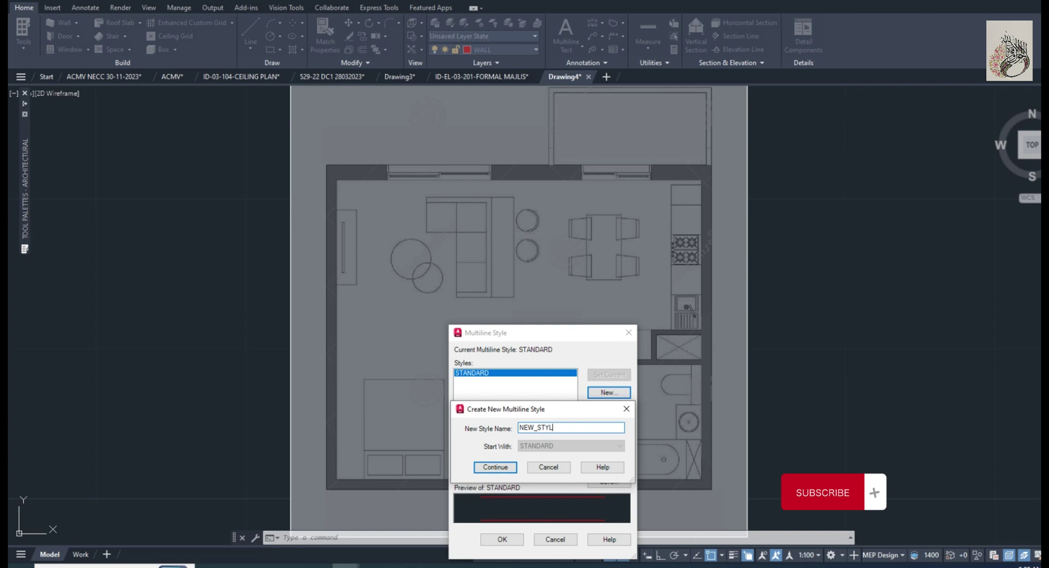
pyautogui.click(495, 467)
pyautogui.click(457, 361)
pyautogui.click(523, 491)
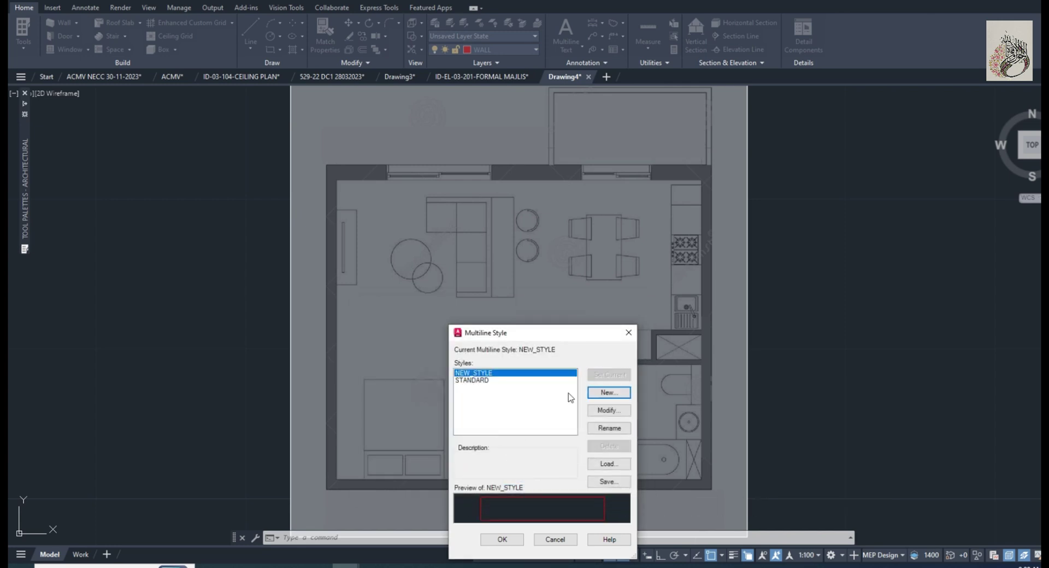
pyautogui.click(502, 539)
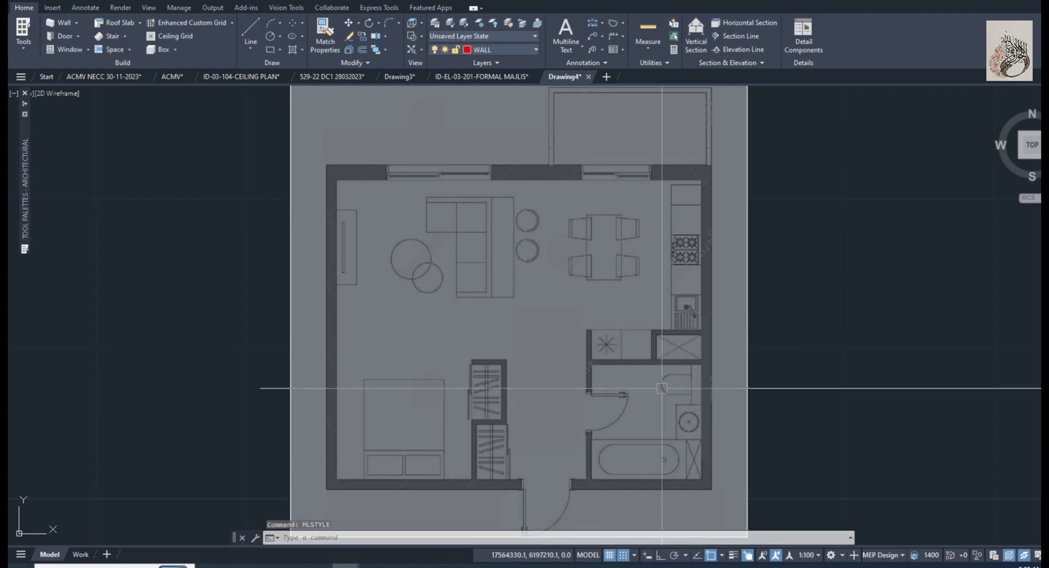
# - Start a multiline with bottom justification and a scale of 200
pyautogui.write('ML')
pyautogui.press('Return')
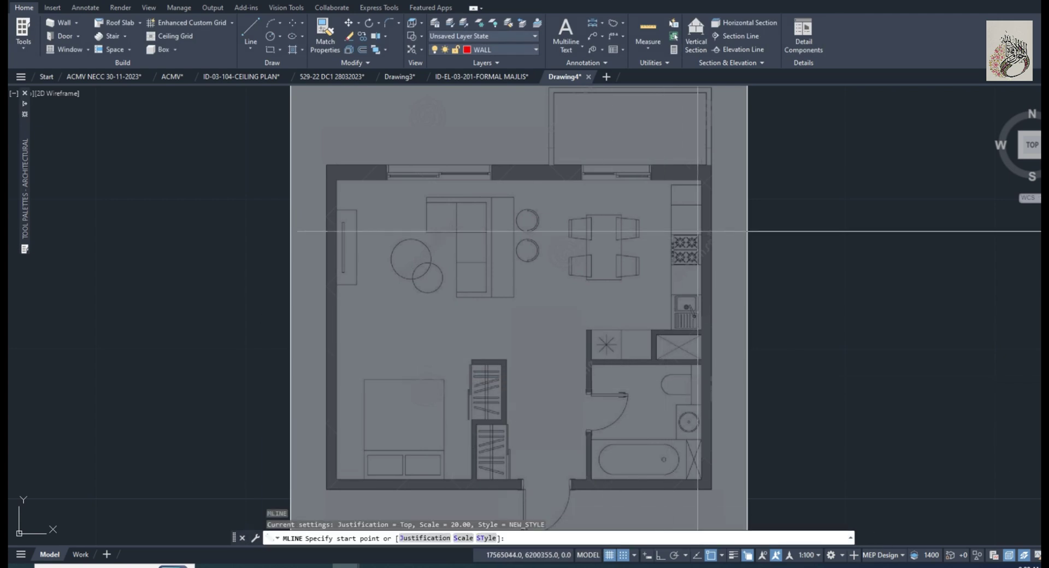
pyautogui.press('Return')
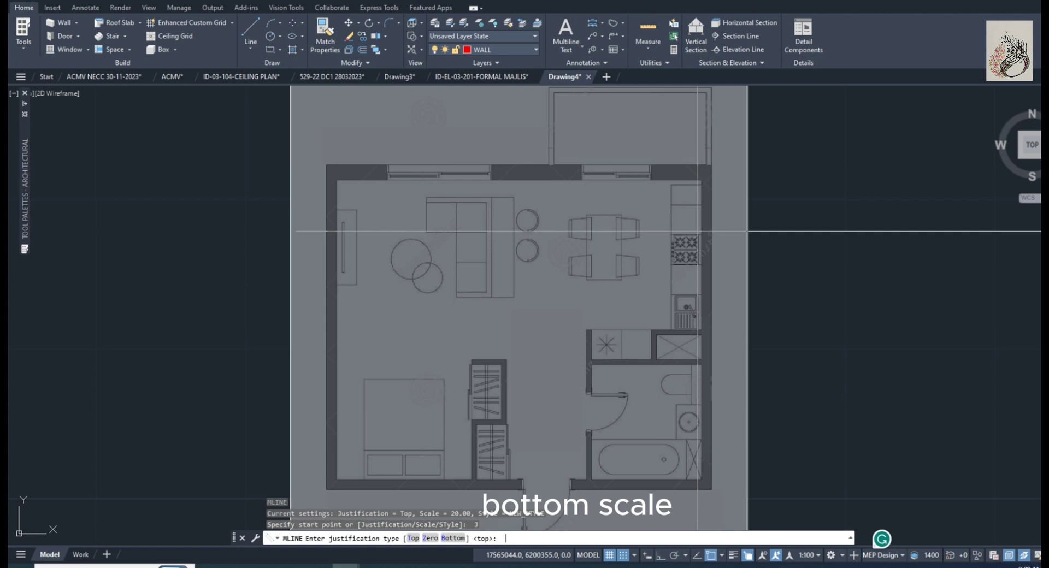
pyautogui.write('B')
pyautogui.press('Return')
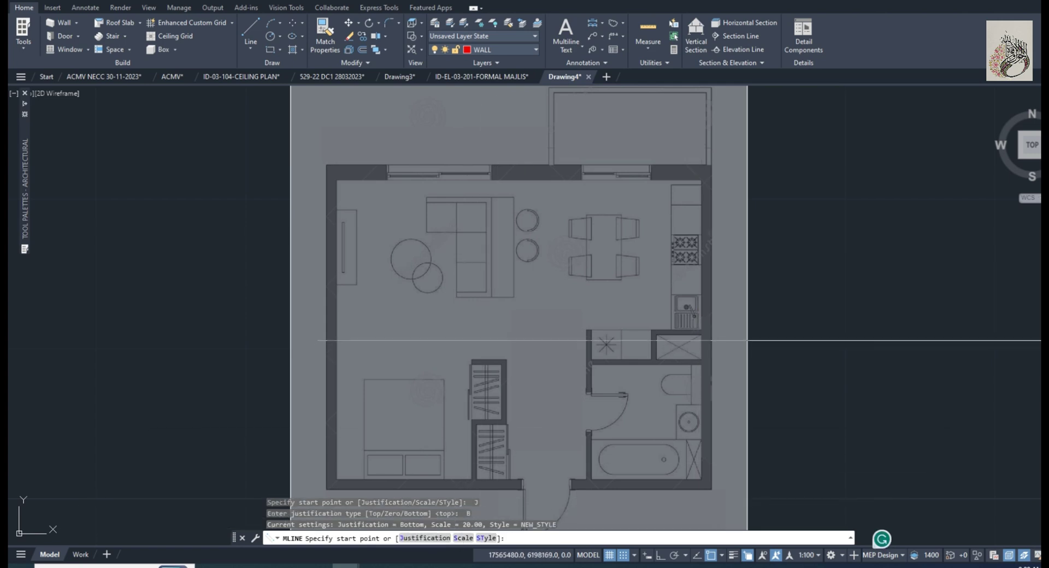
pyautogui.write('S')
pyautogui.press('Return')
pyautogui.write('200')
pyautogui.press('Return')
# - Trace the outer side and lower walls from the upper-right inner corner: 6000 down, 7300 left and 6000 up
pyautogui.scroll(4, 727, 179)
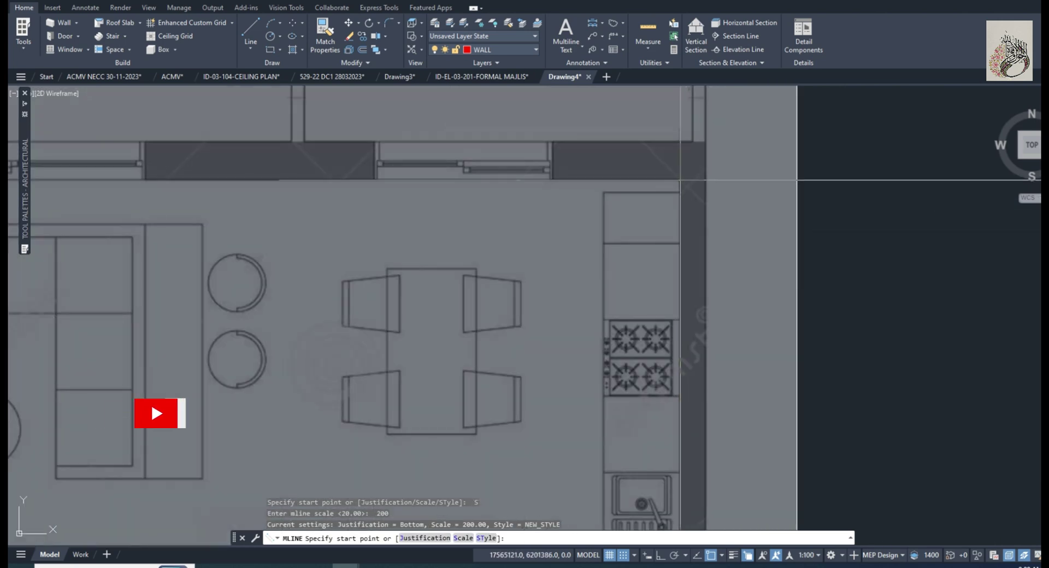
pyautogui.click(680, 179)
pyautogui.scroll(-5, 683, 249)
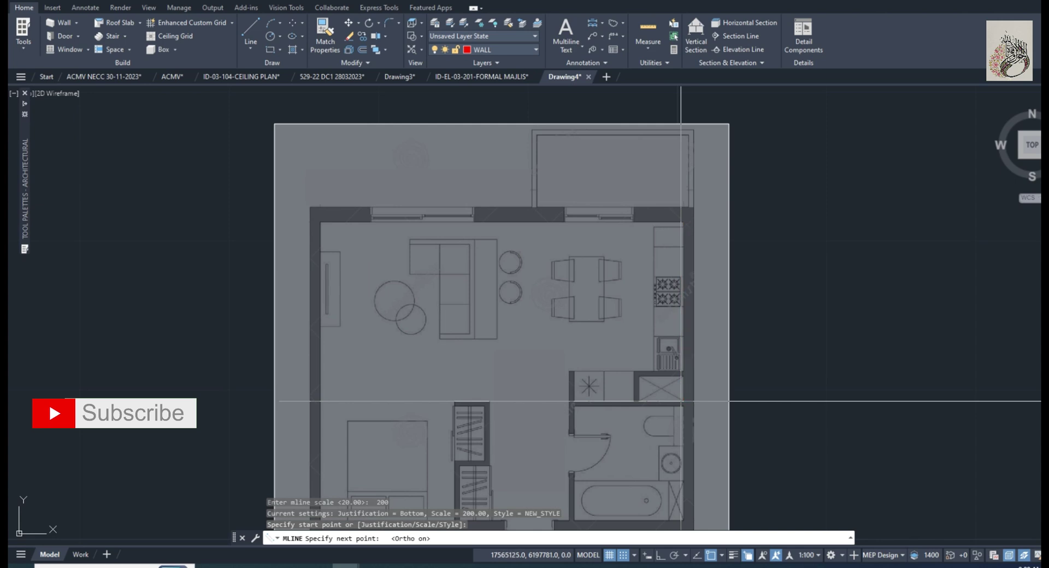
pyautogui.press('F8')
pyautogui.moveTo(681, 402); pyautogui.dragTo(654, 300, button='middle')
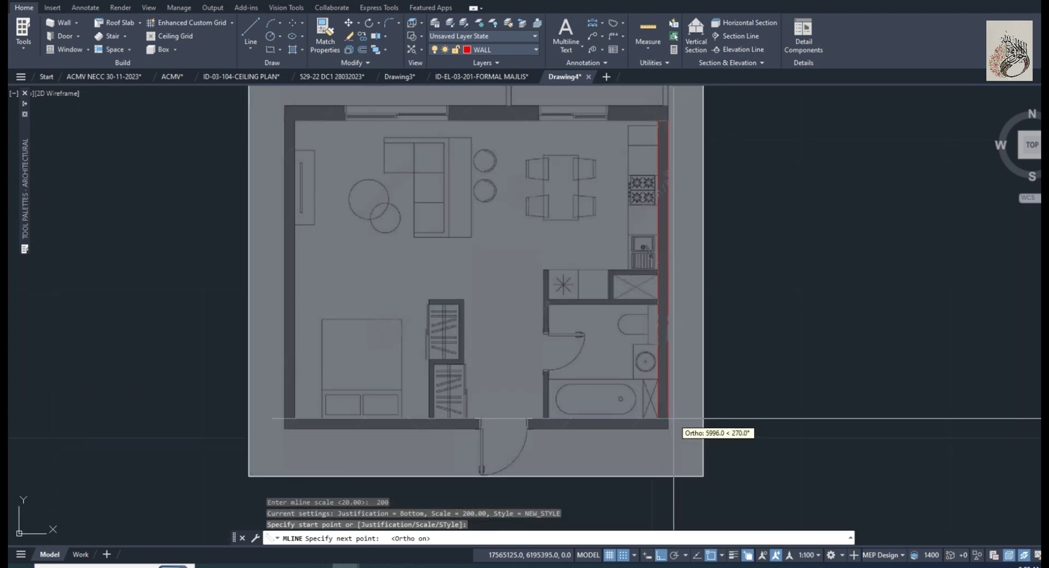
pyautogui.write('6000')
pyautogui.press('Return')
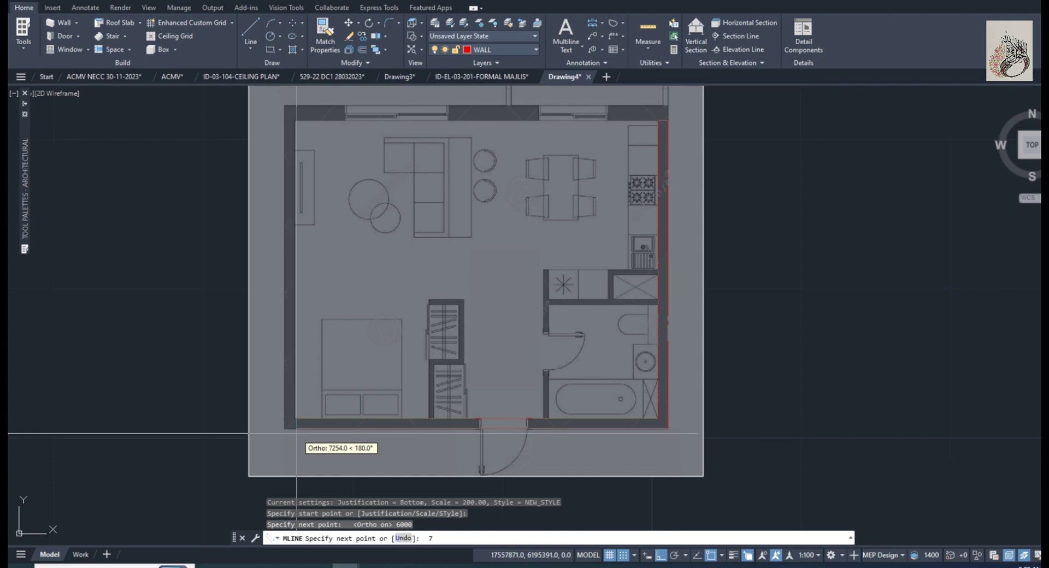
pyautogui.press('Return')
pyautogui.scroll(-2, 292, 229)
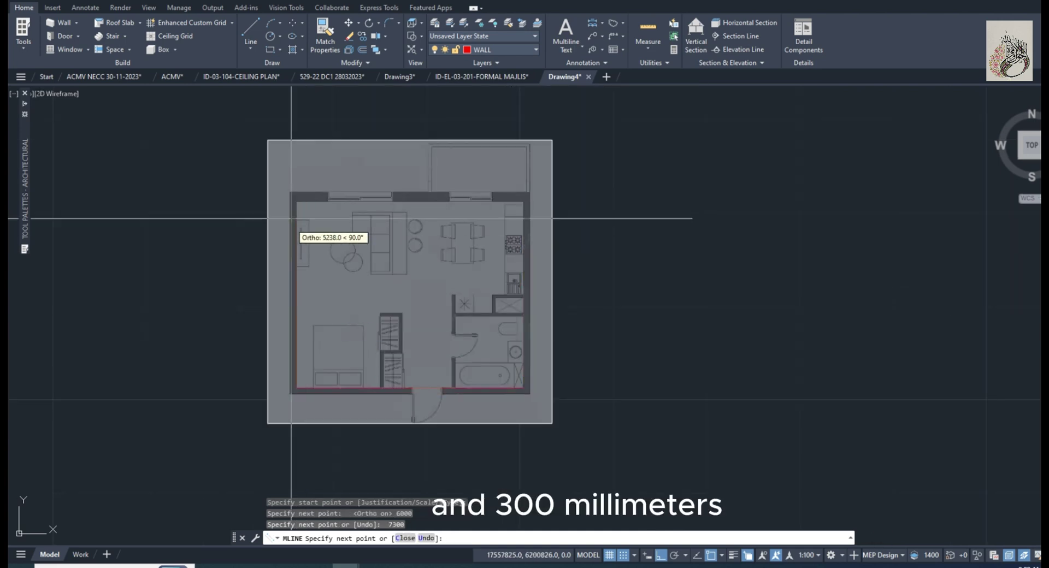
pyautogui.scroll(2, 277, 204)
pyautogui.write('600')
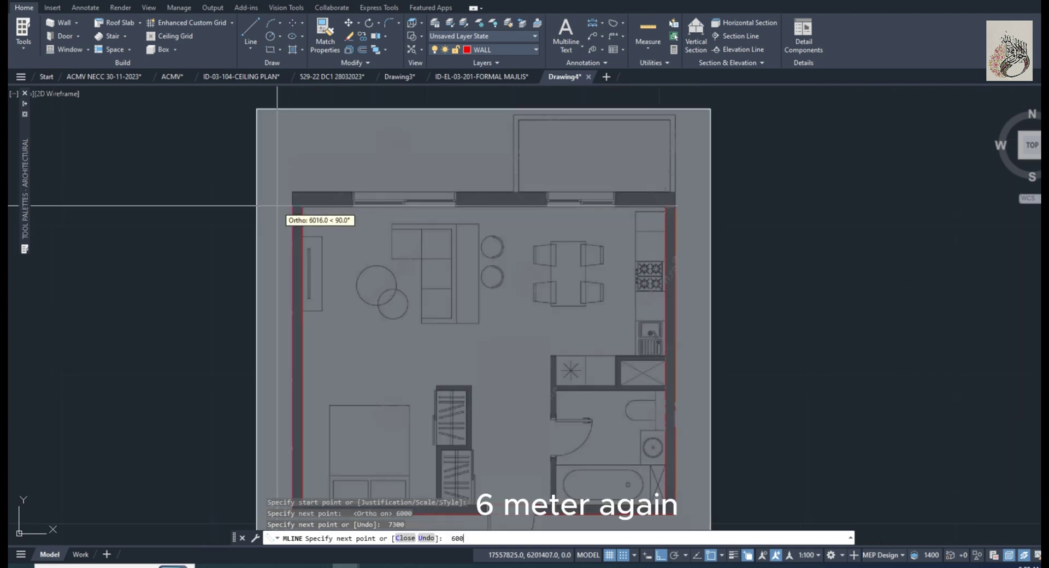
pyautogui.write('0')
pyautogui.press('Return')
# - Draw the upper outer wall as a multiline of scale 300 spanning the upper ends of both side walls
pyautogui.write('M')
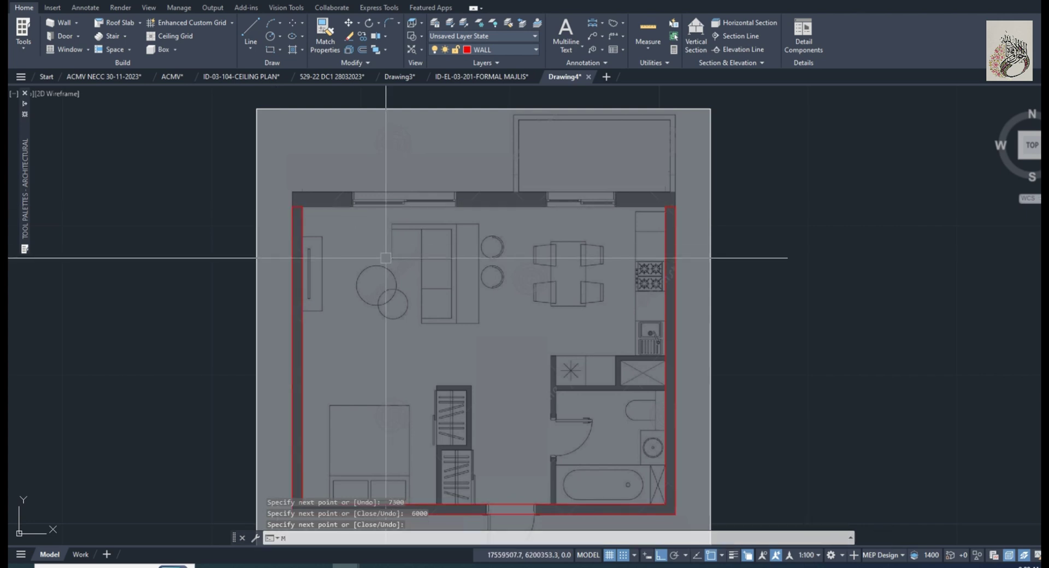
pyautogui.write('L')
pyautogui.press('Return')
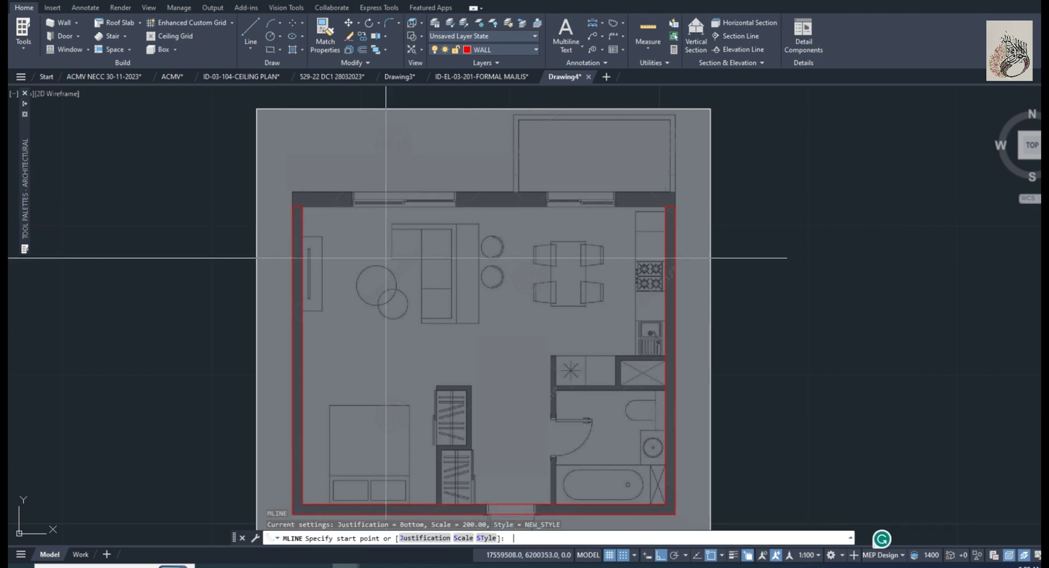
pyautogui.write('S')
pyautogui.press('Return')
pyautogui.write('300')
pyautogui.press('Return')
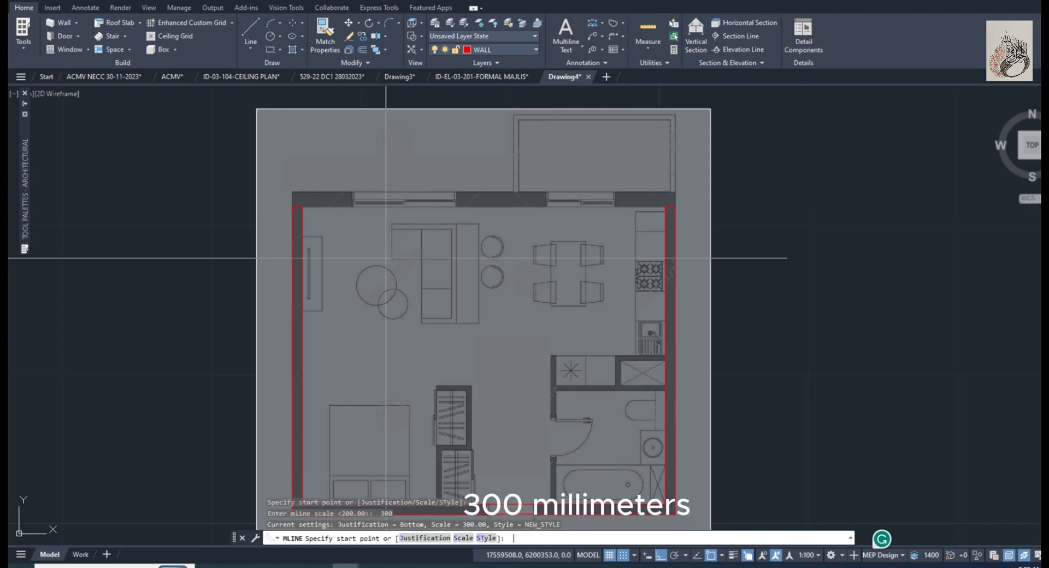
pyautogui.click(292, 206)
pyautogui.click(676, 206)
pyautogui.press('Return')
# - Draw the balcony walls at multiline scale 100 from the upper-right outer corner: 1550 up, 3250 left and back down to the upper wall
pyautogui.moveTo(737, 227); pyautogui.dragTo(752, 290, button='middle')
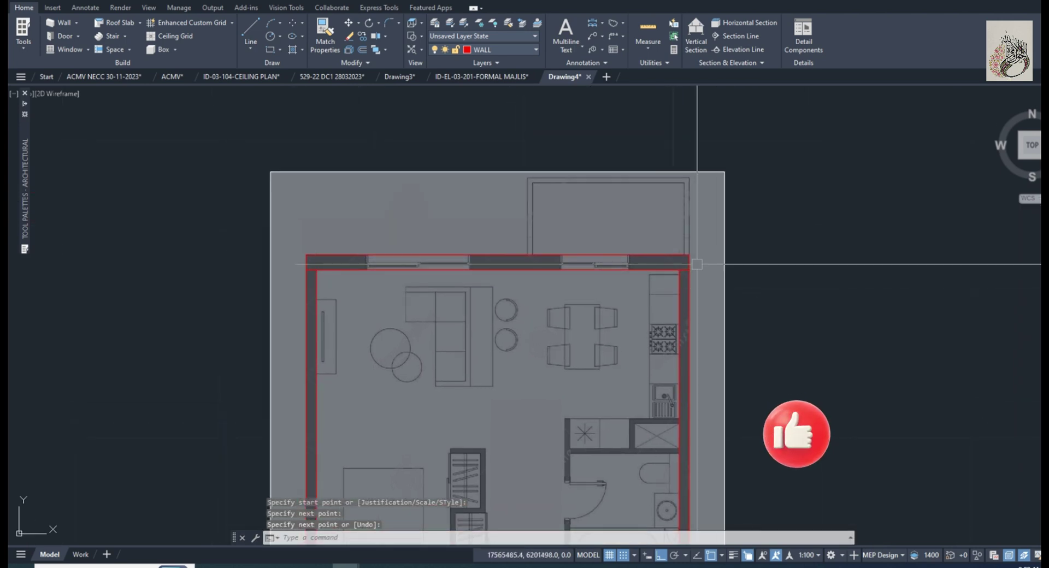
pyautogui.press('Return')
pyautogui.write('s')
pyautogui.press('Return')
pyautogui.write('100')
pyautogui.press('Return')
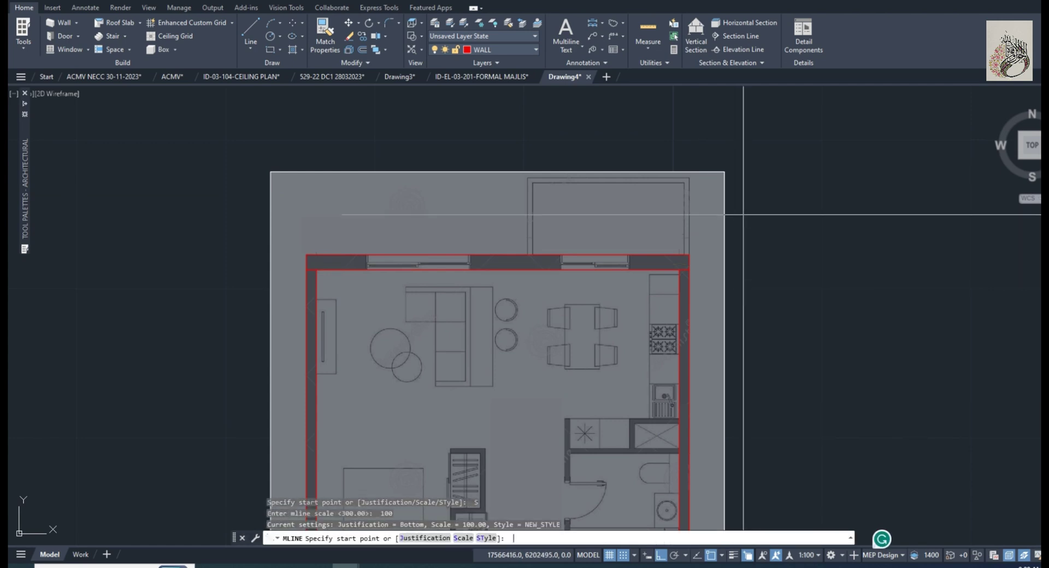
pyautogui.click(688, 254)
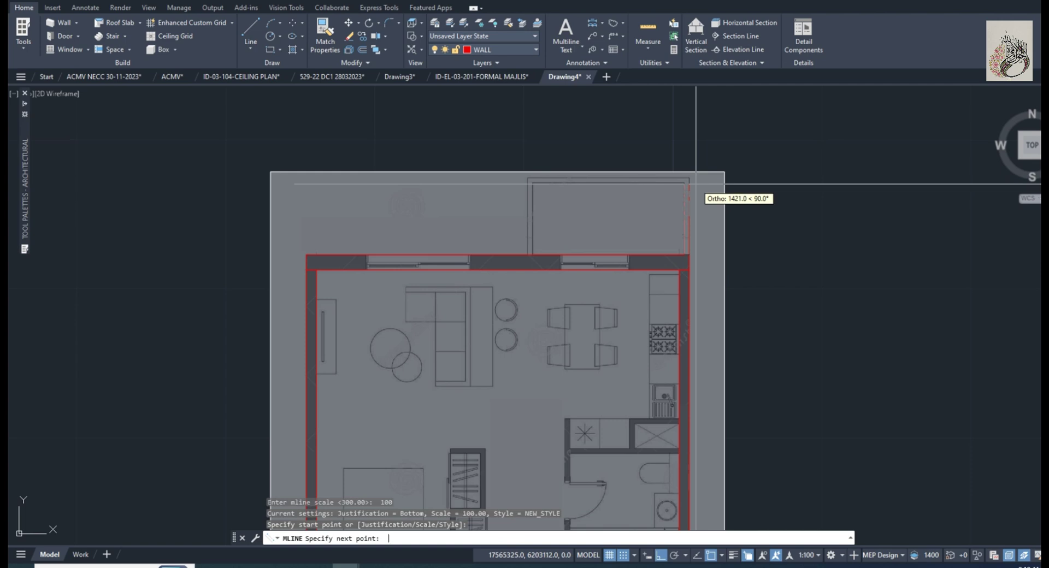
pyautogui.write('1550')
pyautogui.press('Return')
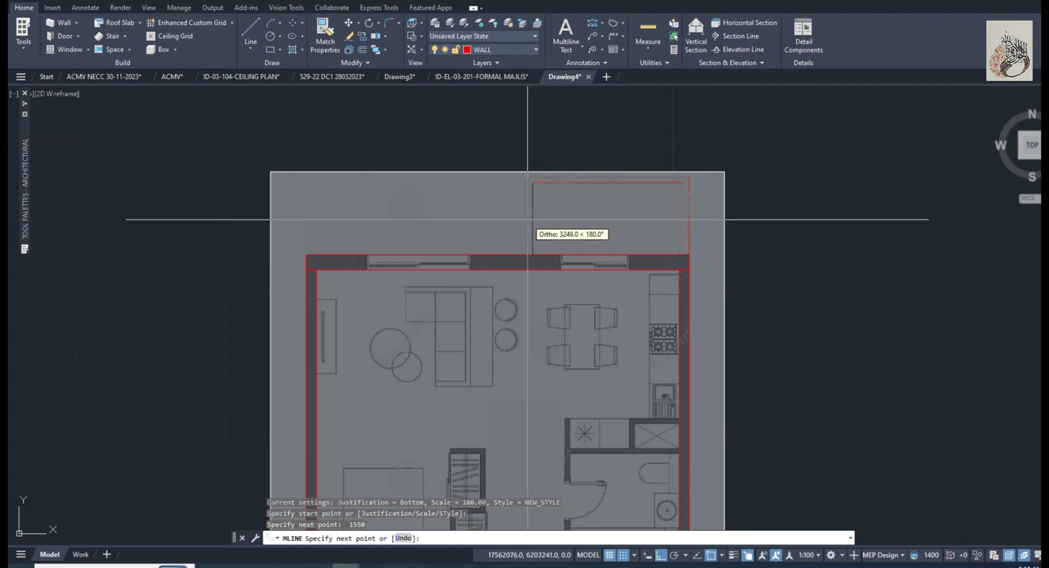
pyautogui.write('250')
pyautogui.press('Return')
pyautogui.click(527, 254)
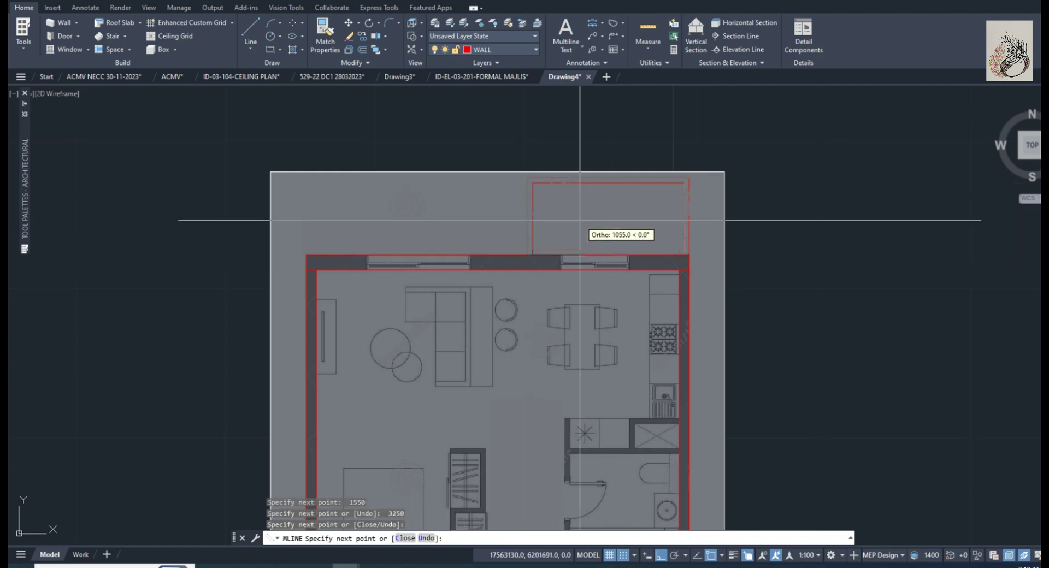
pyautogui.press('Return')
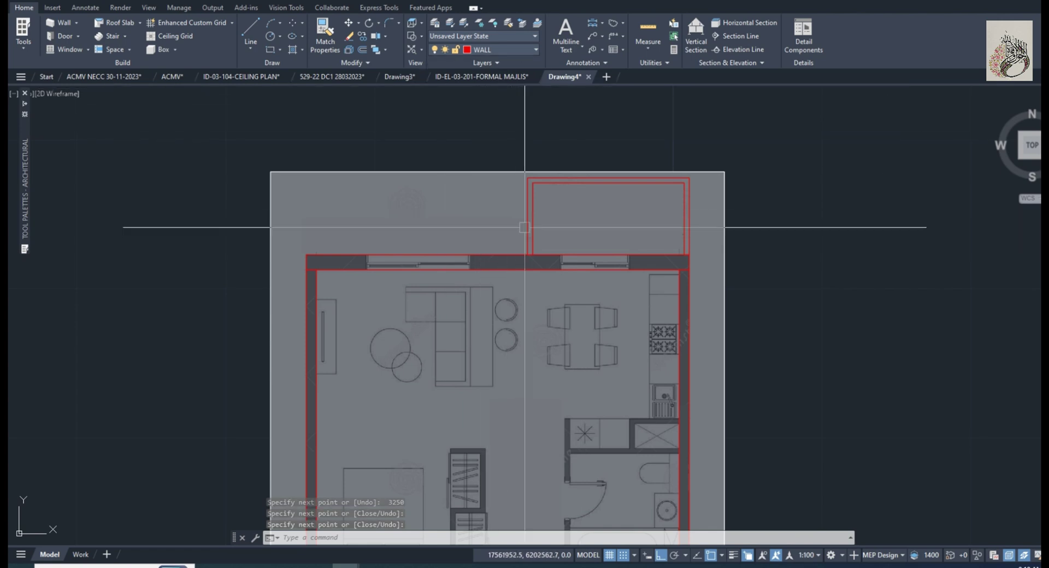
# - Trace the stepped wall around the two wardrobes with the multiline, starting from the lower outer wall
pyautogui.moveTo(536, 517); pyautogui.dragTo(508, 324, button='middle')
pyautogui.scroll(2, 434, 308)
pyautogui.press('Return')
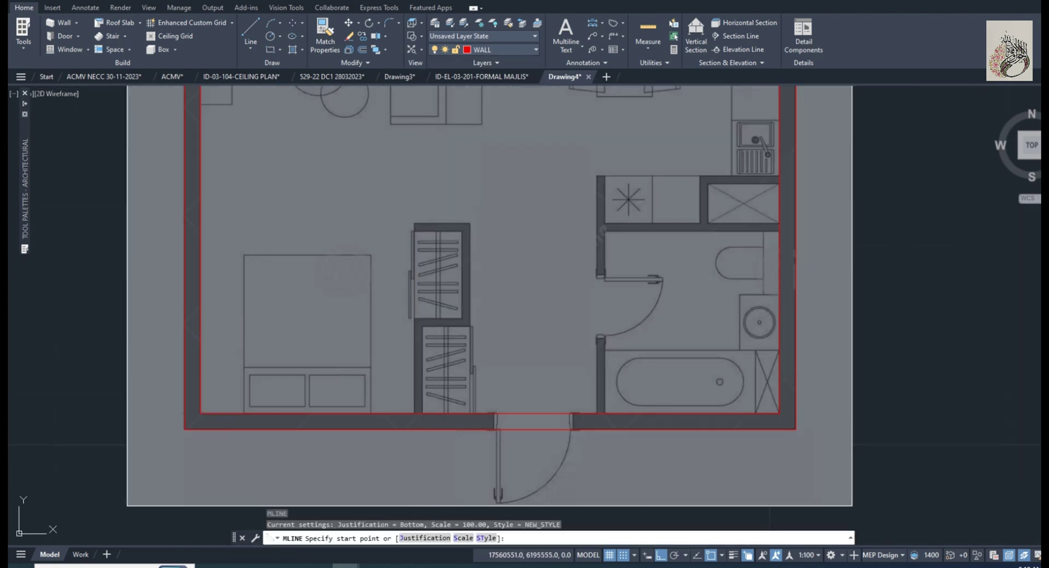
pyautogui.click(418, 414)
pyautogui.click(422, 326)
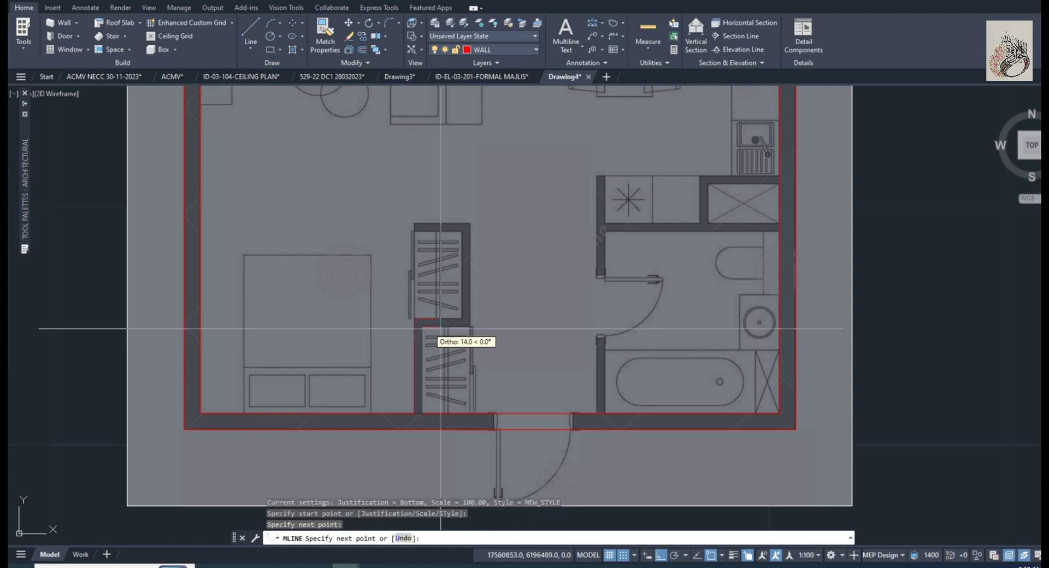
pyautogui.click(475, 326)
pyautogui.click(474, 224)
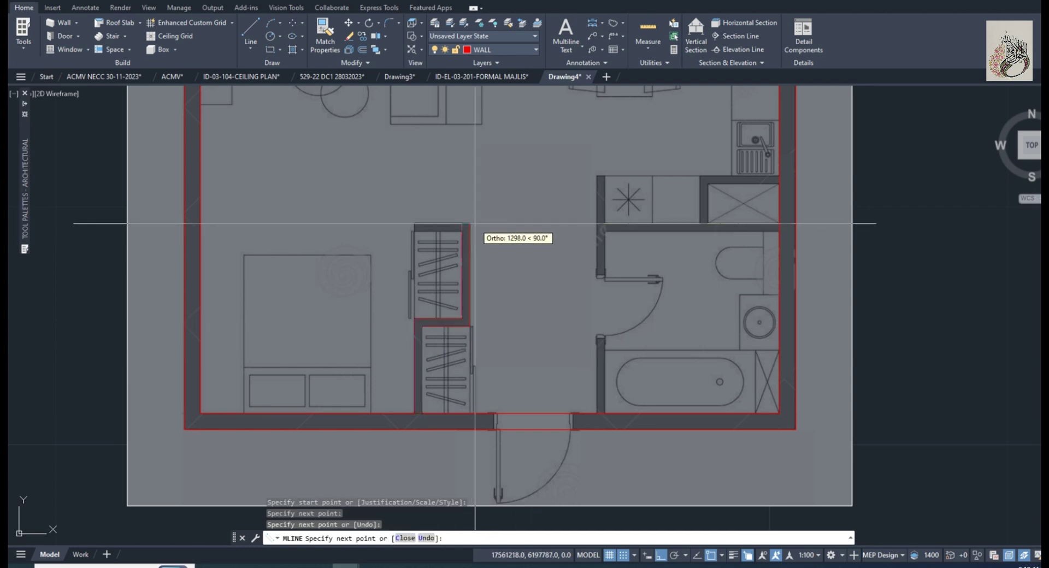
pyautogui.click(414, 224)
pyautogui.write('c')
pyautogui.press('Return')
# - Draw the vertical bathroom partition from the lower outer wall up to the kitchen corner, passing across the bathroom door opening
pyautogui.press('Return')
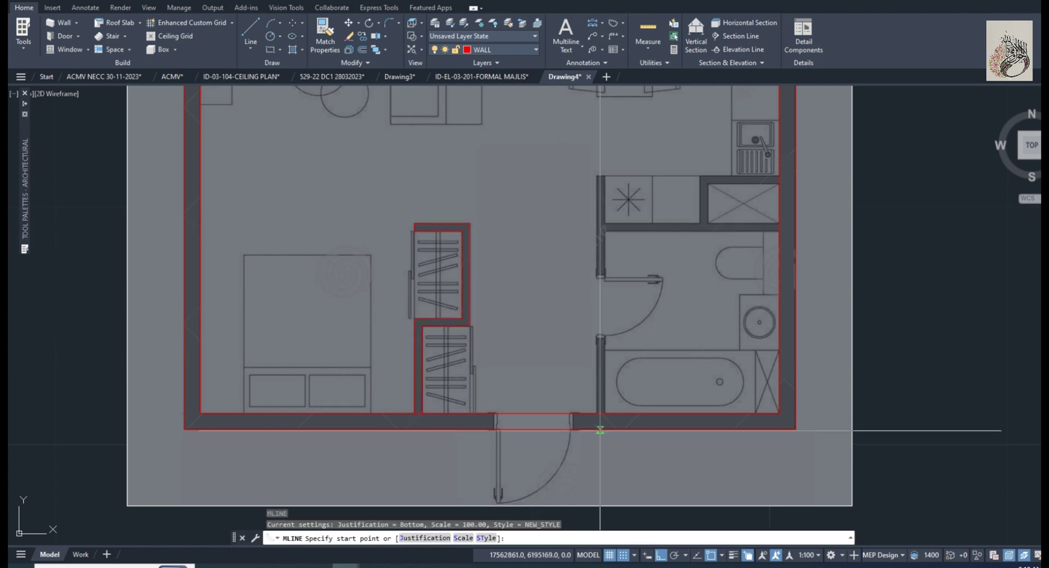
pyautogui.click(601, 413)
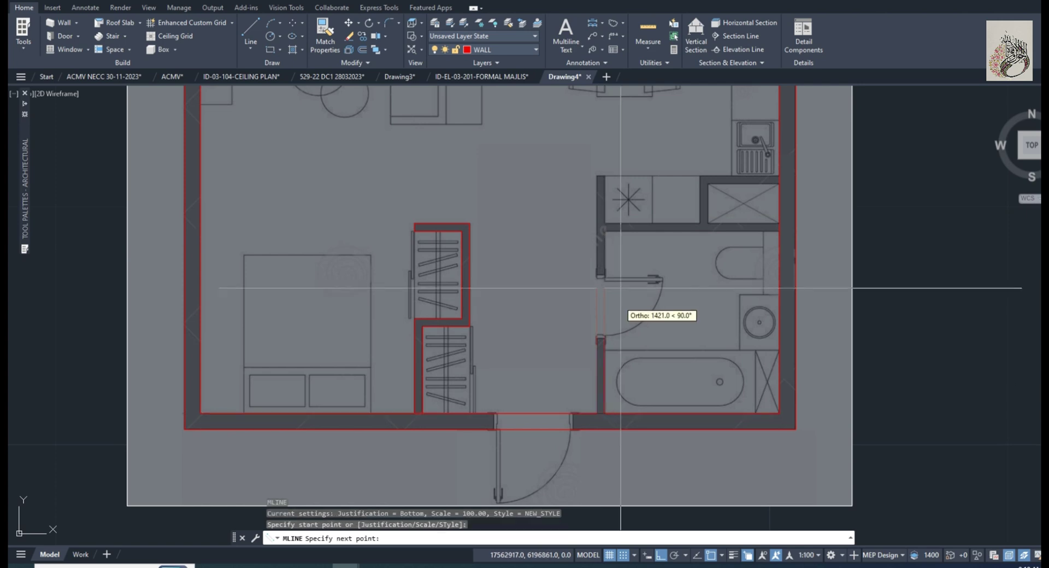
pyautogui.click(605, 176)
pyautogui.press('Return')
# - Draw the horizontal wall between the kitchen and bathroom, from the vertical partition to the right outer wall
pyautogui.press('Return')
pyautogui.click(603, 226)
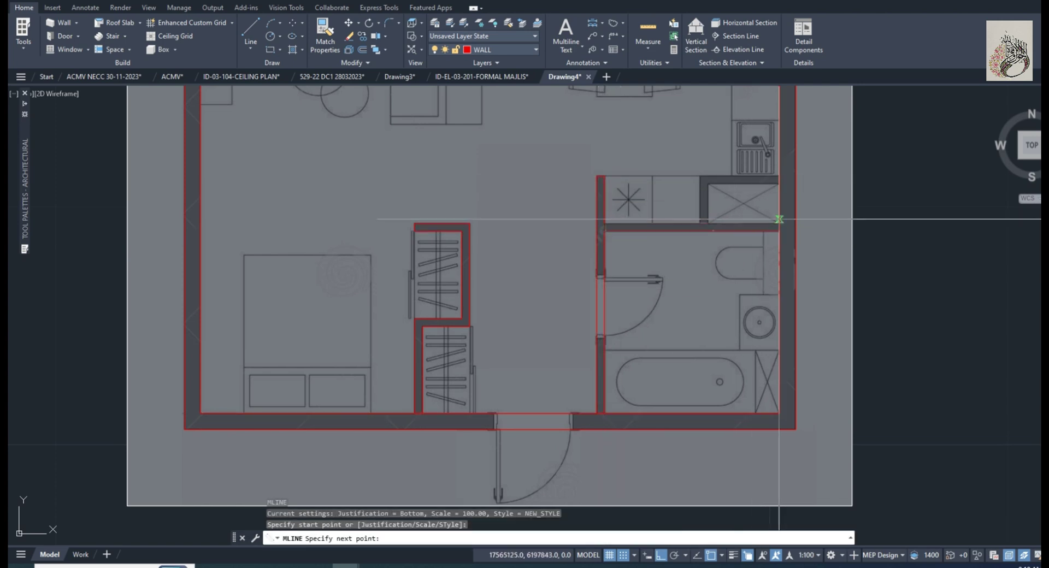
pyautogui.click(779, 224)
pyautogui.write('u')
pyautogui.press('Return')
pyautogui.click(776, 231)
pyautogui.click(775, 231)
pyautogui.press('Return')
pyautogui.write('u')
pyautogui.press('Return')
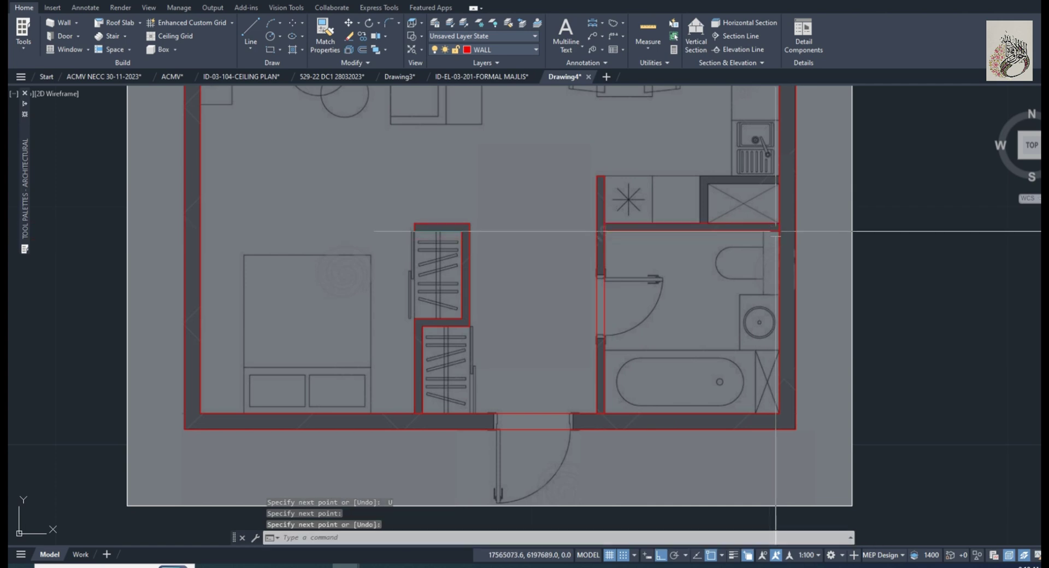
# - Trace the L-shaped wall enclosing the shaft, from the bathroom's upper wall up and across to the right outer wall
pyautogui.write('ml')
pyautogui.press('Return')
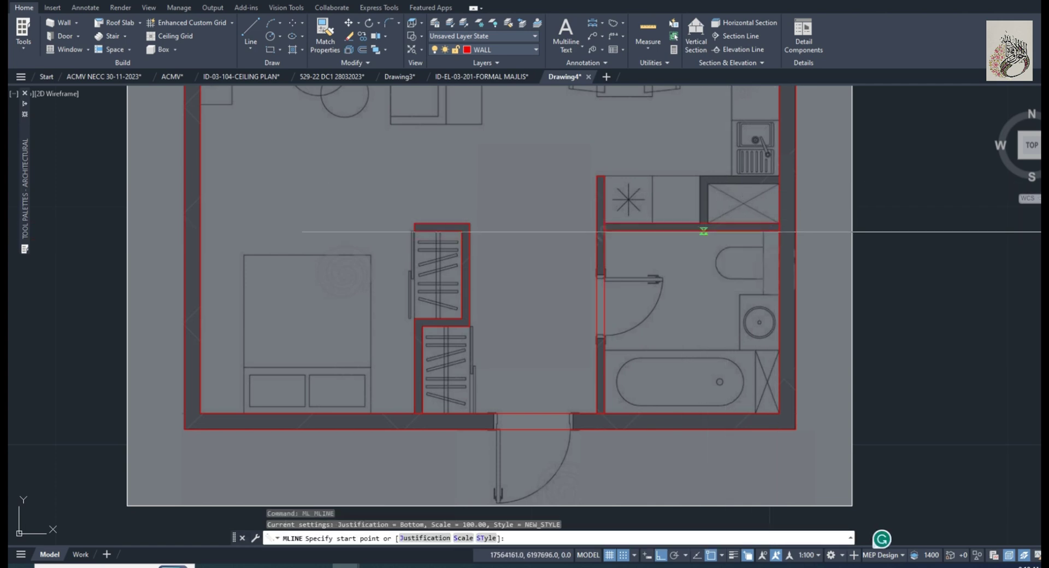
pyautogui.scroll(3, 703, 224)
pyautogui.click(623, 276)
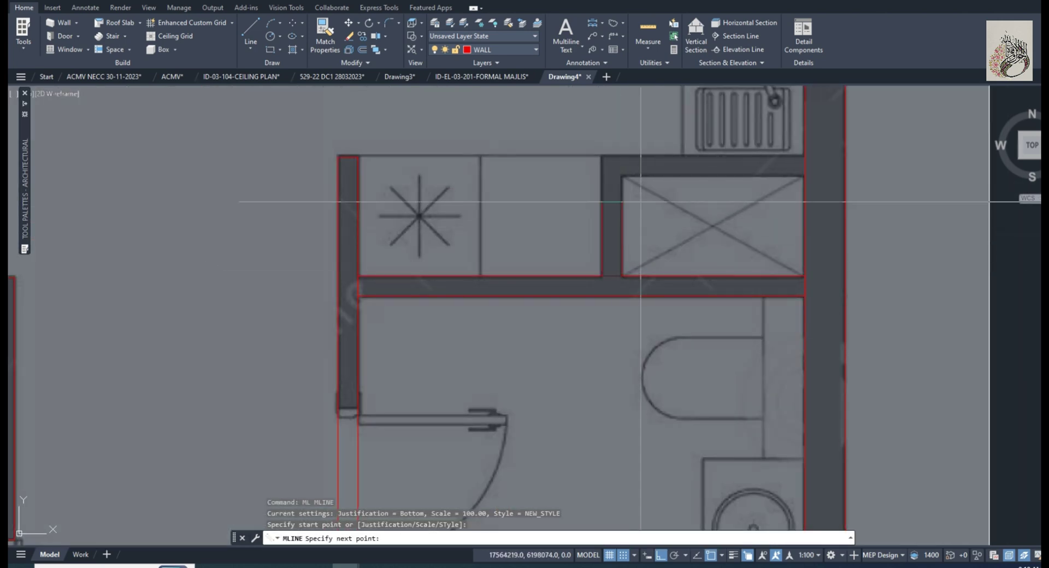
pyautogui.click(626, 176)
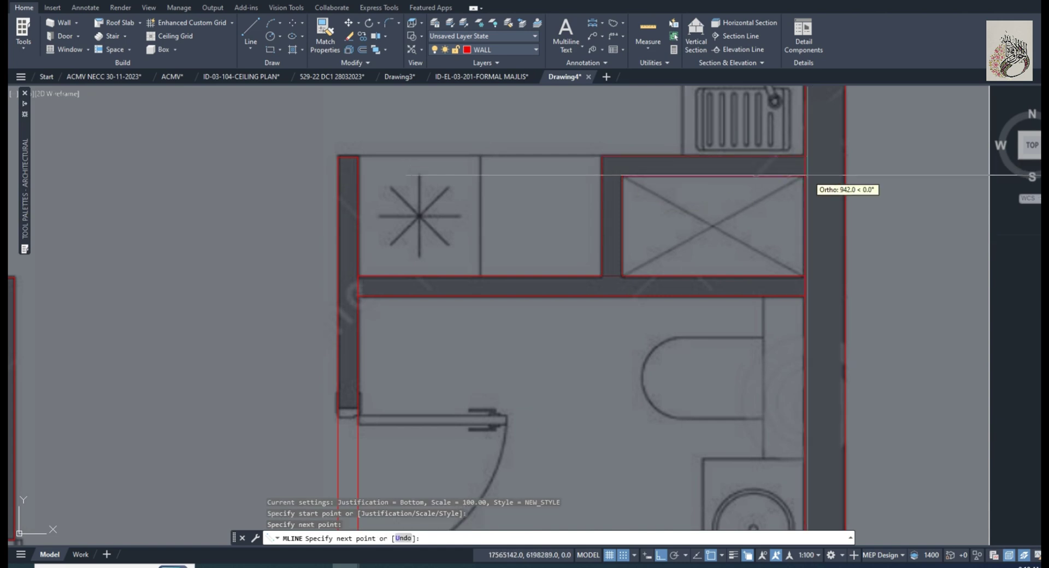
pyautogui.click(805, 176)
pyautogui.press('Return')
pyautogui.scroll(-5, 649, 228)
pyautogui.moveTo(701, 237); pyautogui.dragTo(660, 342, button='middle')
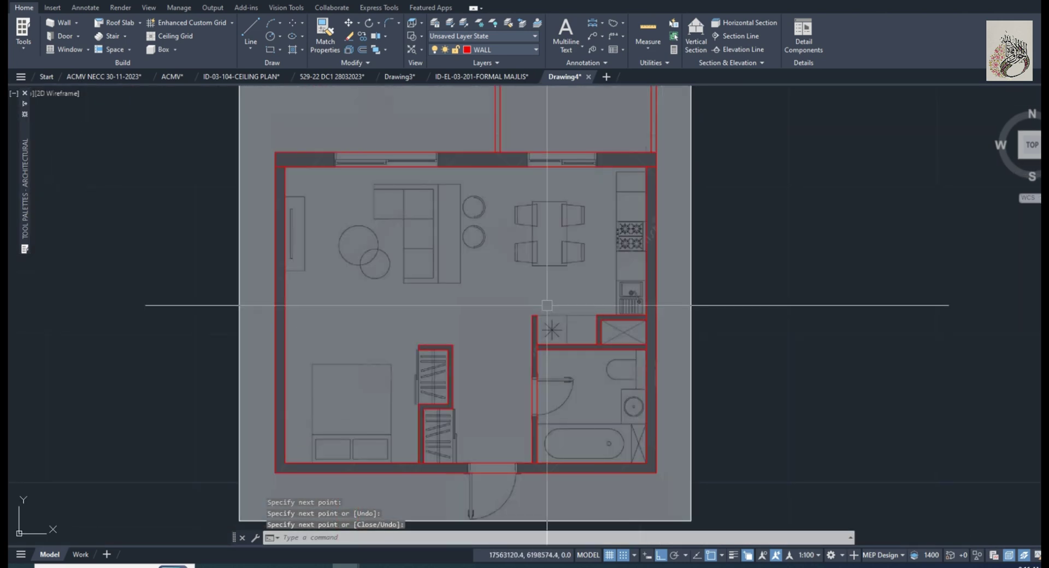
# - Make WINDOWS the current layer and draw a vertical line across the upper wall at the left window's left edge
pyautogui.moveTo(477, 240); pyautogui.dragTo(539, 262, button='middle')
pyautogui.click(470, 49)
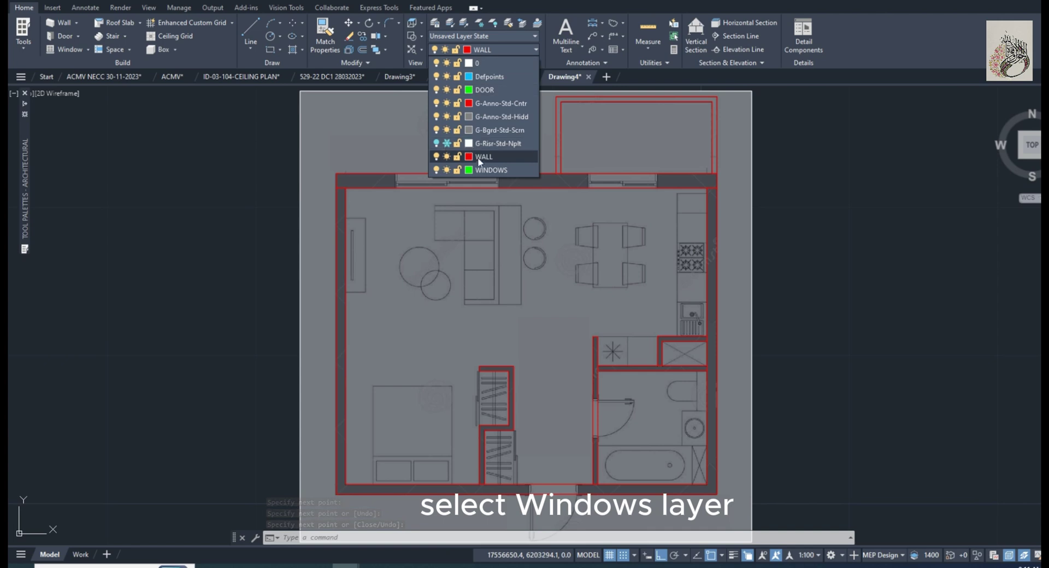
pyautogui.click(481, 168)
pyautogui.write('l')
pyautogui.press('Return')
pyautogui.click(394, 141)
pyautogui.click(395, 215)
pyautogui.press('Escape')
pyautogui.write('c')
pyautogui.press('Return')
pyautogui.click(395, 205)
pyautogui.press('Escape')
pyautogui.press('Escape')
# - Copy the vertical line 2100 to the right to mark the left window's other edge
pyautogui.write('co')
pyautogui.press('Return')
pyautogui.click(395, 205)
pyautogui.press('Return')
pyautogui.click(407, 209)
pyautogui.write('2100')
pyautogui.press('Return')
pyautogui.press('Return')
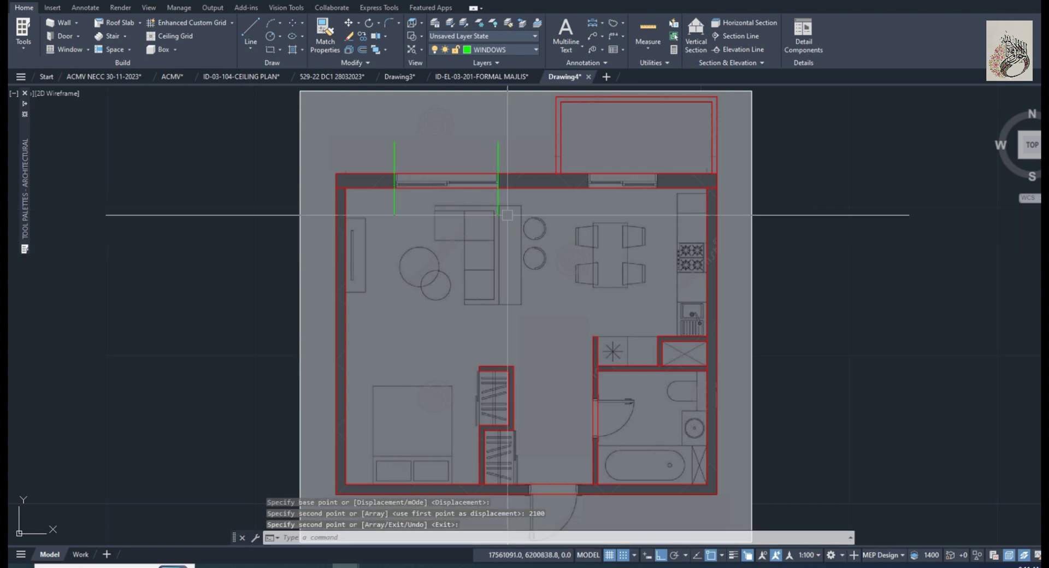
# - Trim the upper wall between the two vertical lines to open the left window
pyautogui.write('tr')
pyautogui.press('Return')
pyautogui.moveTo(468, 195); pyautogui.dragTo(463, 170)
pyautogui.press('Return')
# - Erase the vertical guide line at the left window's left edge
pyautogui.write('e')
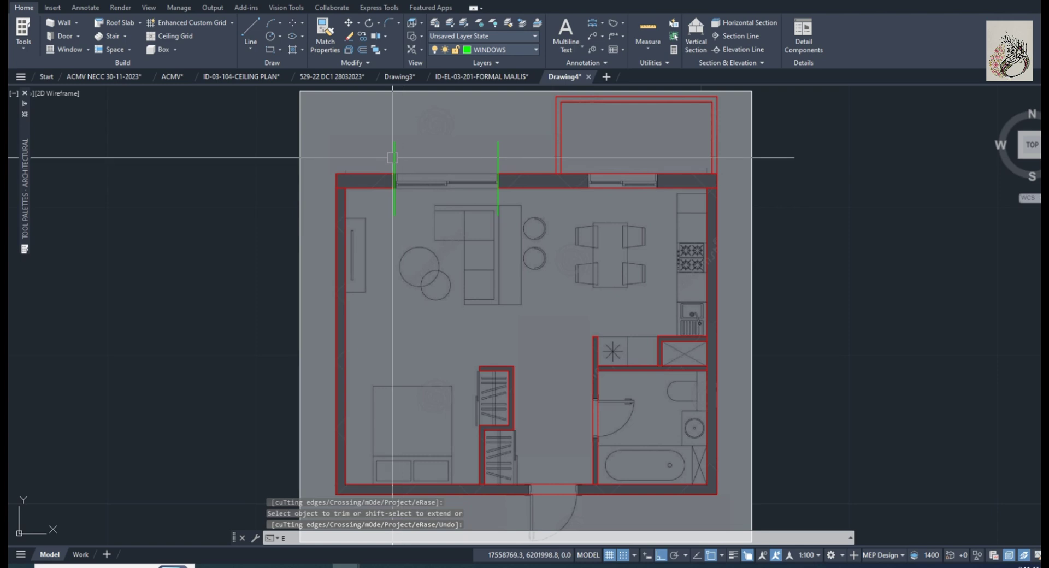
pyautogui.press('Escape')
pyautogui.press('Escape')
pyautogui.click(499, 151)
pyautogui.press('Escape')
pyautogui.write('e')
pyautogui.press('Return')
pyautogui.click(394, 158)
pyautogui.press('Return')
# - Move the remaining vertical guide line horizontally to the left edge of the window beside the balcony
pyautogui.write('m')
pyautogui.press('Return')
pyautogui.press('Return')
pyautogui.click(478, 255)
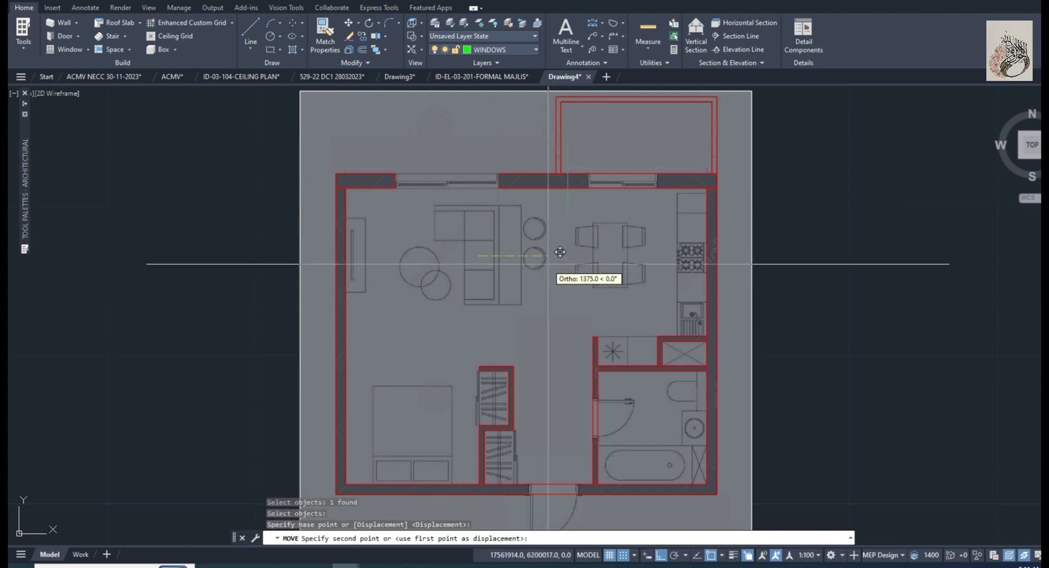
pyautogui.click(569, 261)
pyautogui.press('Escape')
# - Copy the vertical guide line 1400 to the right to mark the other edge of the window beside the balcony
pyautogui.write('co')
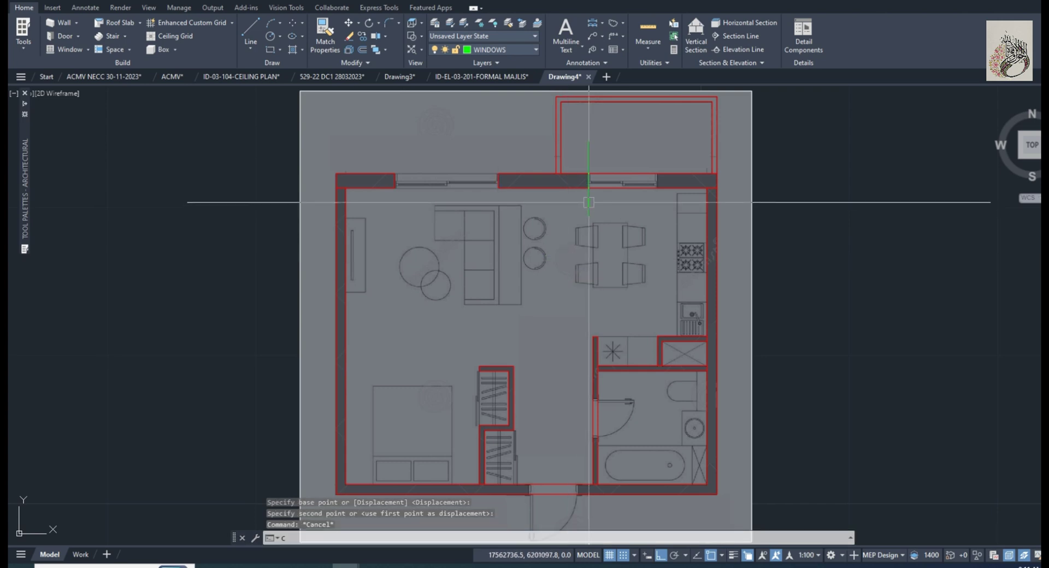
pyautogui.press('Return')
pyautogui.click(587, 202)
pyautogui.press('Return')
pyautogui.click(512, 284)
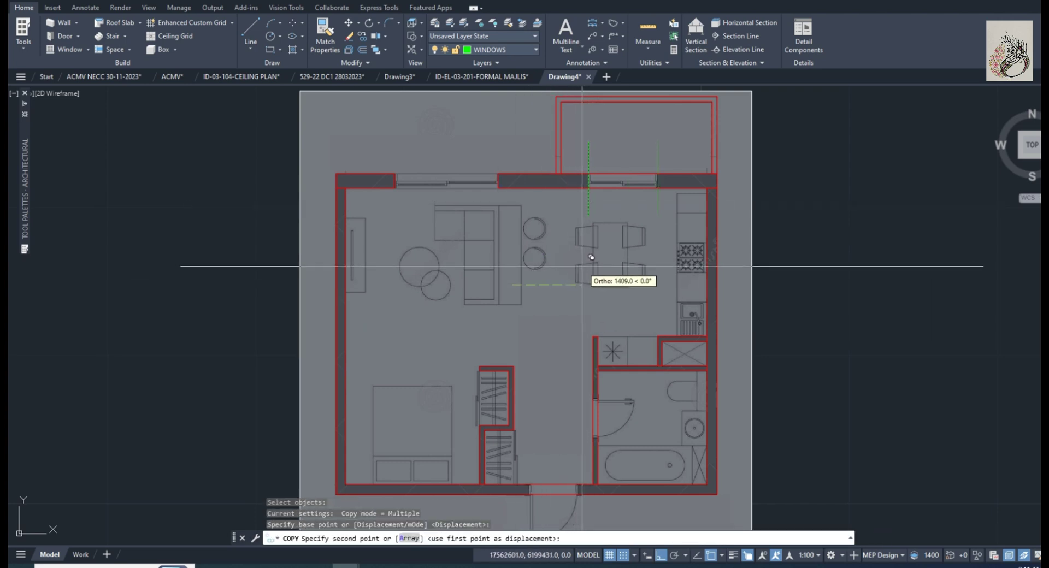
pyautogui.write('1400')
pyautogui.press('Return')
# - Trim the upper wall between the two guide lines to open the second window, and erase both guide lines
pyautogui.write('tr')
pyautogui.press('Return')
pyautogui.press('Escape')
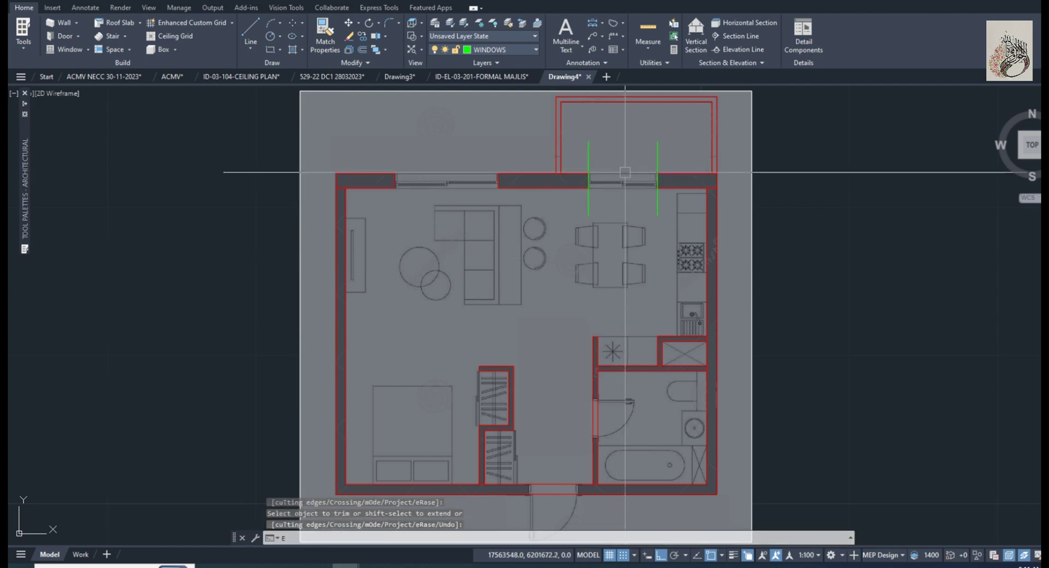
pyautogui.click(656, 156)
pyautogui.click(589, 159)
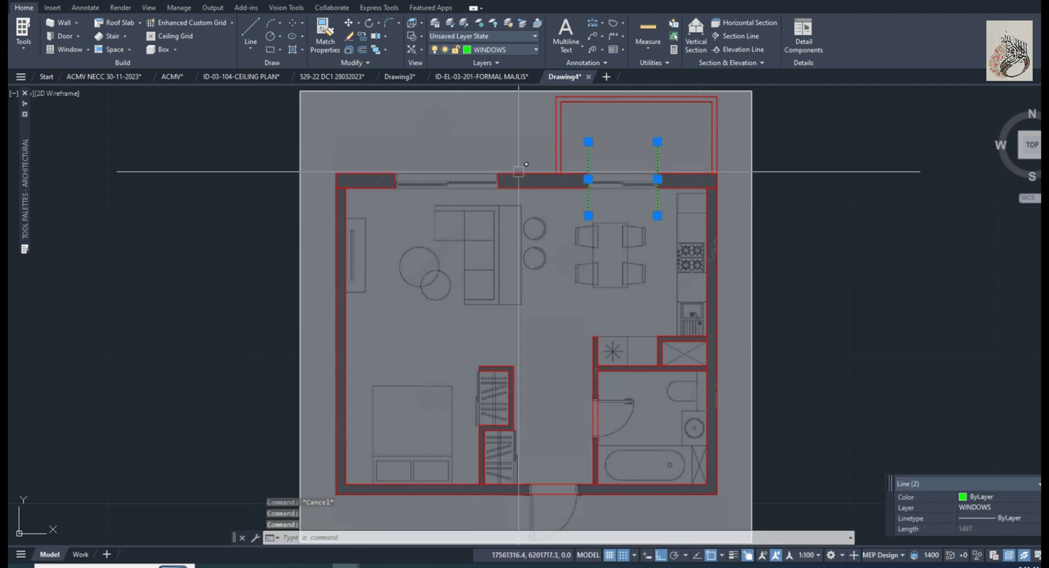
pyautogui.write('e')
pyautogui.press('Return')
# - Draw a rectangle filling each of the two window openings in the upper wall, corner to opposite corner
pyautogui.write('rec')
pyautogui.press('Return')
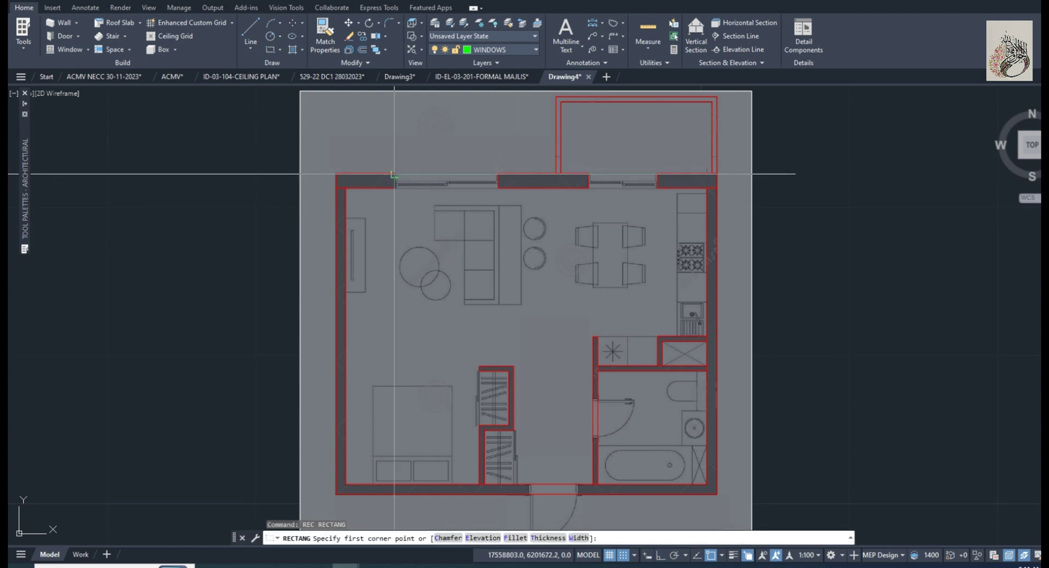
pyautogui.click(395, 174)
pyautogui.click(498, 188)
pyautogui.press('Return')
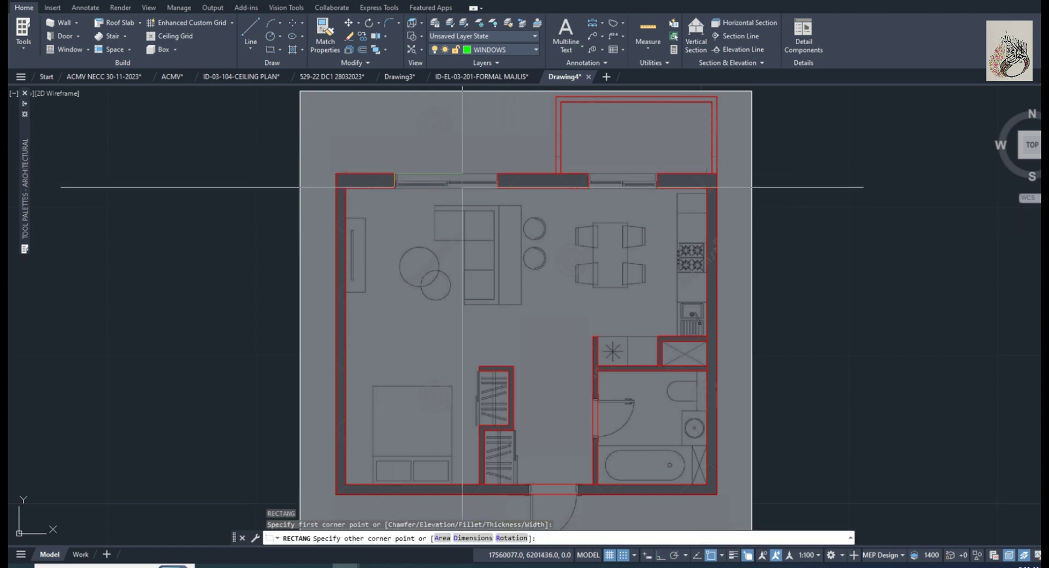
pyautogui.click(589, 174)
pyautogui.click(657, 188)
pyautogui.press('Return')
pyautogui.press('Escape')
# - Draw a horizontal guide line across the bathroom wall at the lower edge of the door opening
pyautogui.scroll(4, 595, 464)
pyautogui.moveTo(598, 430); pyautogui.dragTo(519, 339, button='middle')
pyautogui.write('l')
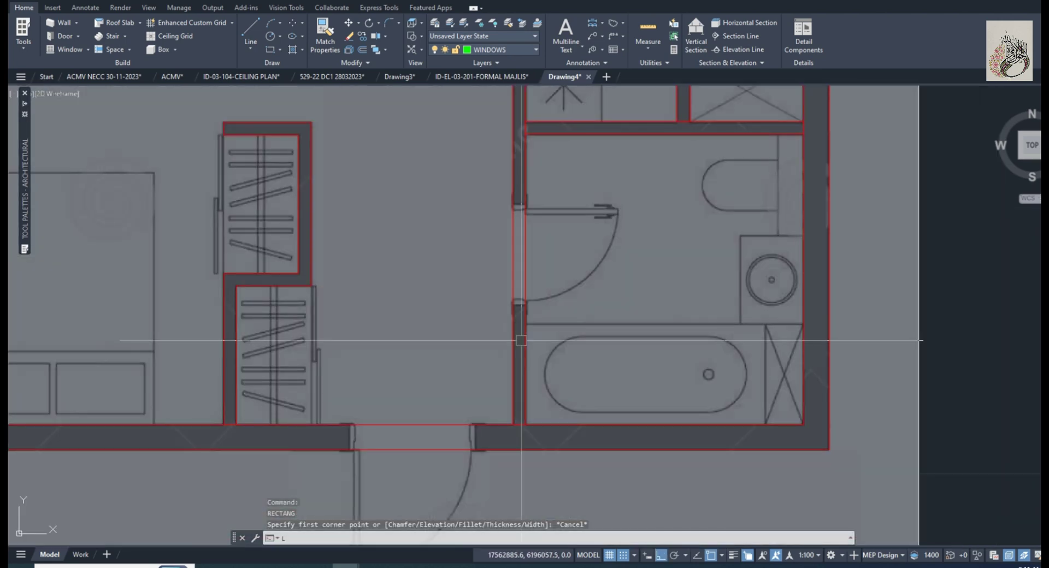
pyautogui.press('Return')
pyautogui.press('F8')
pyautogui.click(489, 304)
pyautogui.click(588, 296)
pyautogui.press('Escape')
# - Copy the horizontal guide line 800 upward to mark the upper edge of the bathroom door opening
pyautogui.write('co')
pyautogui.press('Return')
pyautogui.click(583, 304)
pyautogui.press('Return')
pyautogui.click(632, 332)
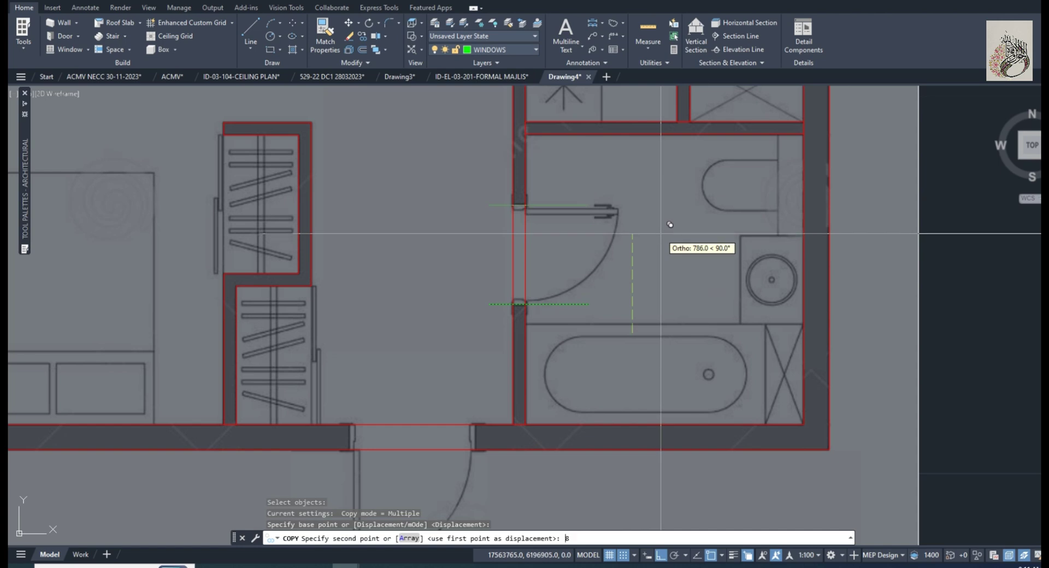
pyautogui.write('800')
pyautogui.press('Return')
pyautogui.press('Escape')
# - Trim the bathroom wall between the two guide lines to open the doorway, and erase both guide lines
pyautogui.press('space')
pyautogui.click(528, 238)
pyautogui.press('space')
pyautogui.write('e')
pyautogui.press('space')
pyautogui.press('Return')
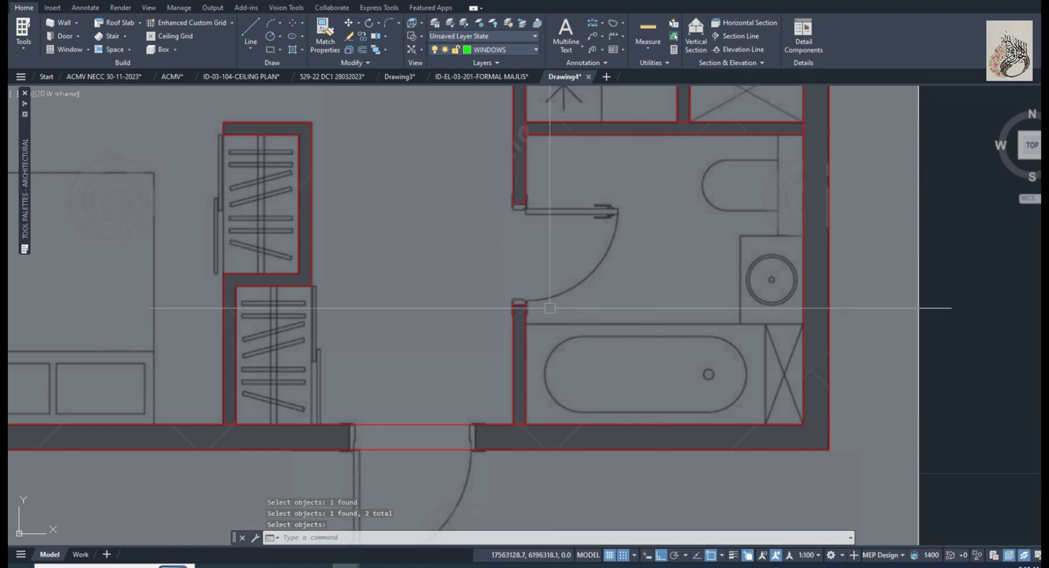
# - Draw a vertical guide line across the bottom wall at the left edge of the entrance door opening
pyautogui.moveTo(546, 306); pyautogui.dragTo(653, 246, button='middle')
pyautogui.write('l')
pyautogui.press('Return')
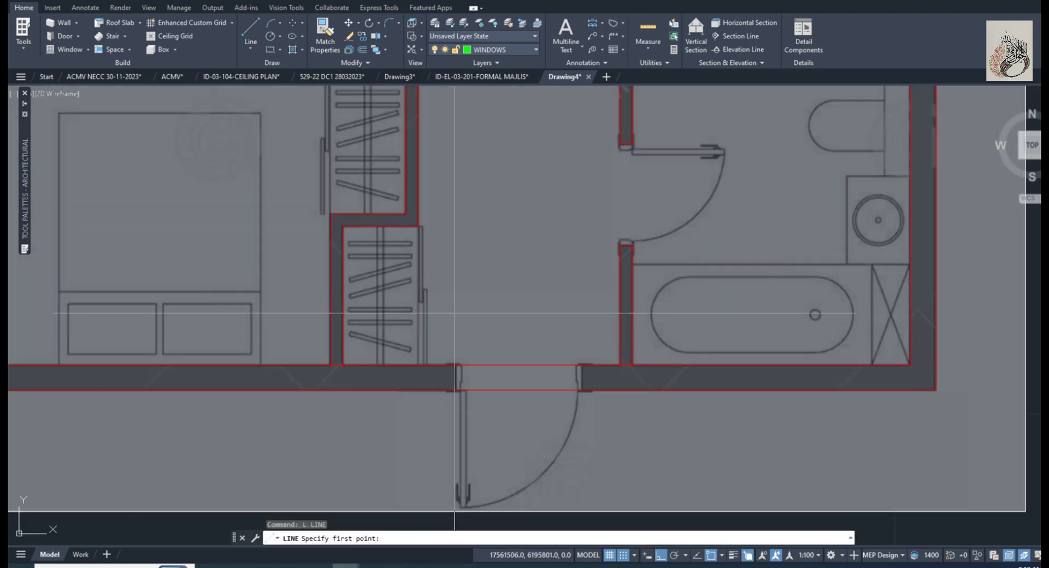
pyautogui.click(455, 312)
pyautogui.click(503, 453)
pyautogui.press('Escape')
# - Copy the entrance guide line 990 to the right to mark the door opening's other edge
pyautogui.write('co')
pyautogui.press('Return')
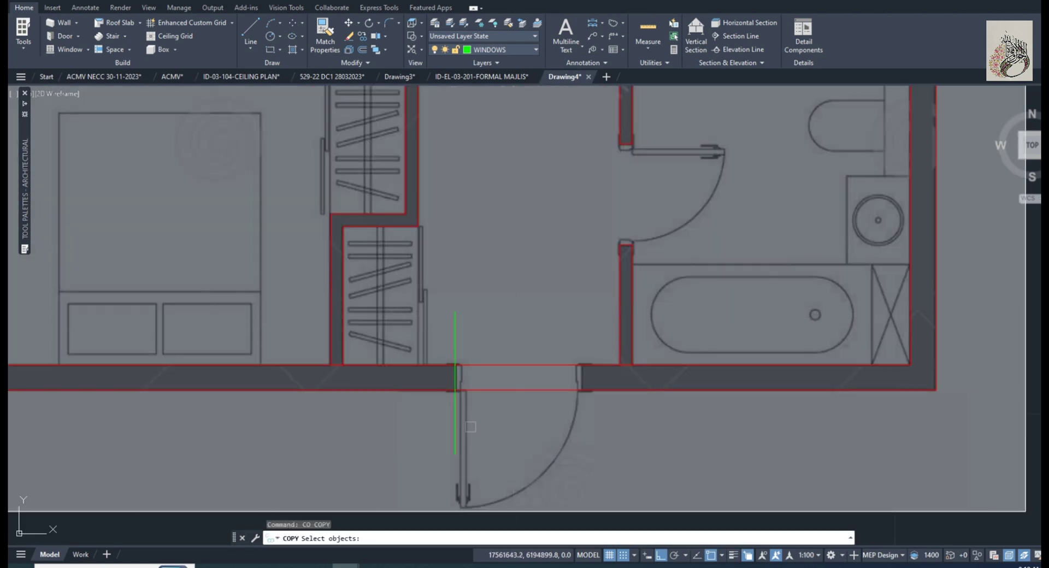
pyautogui.press('Return')
pyautogui.click(475, 442)
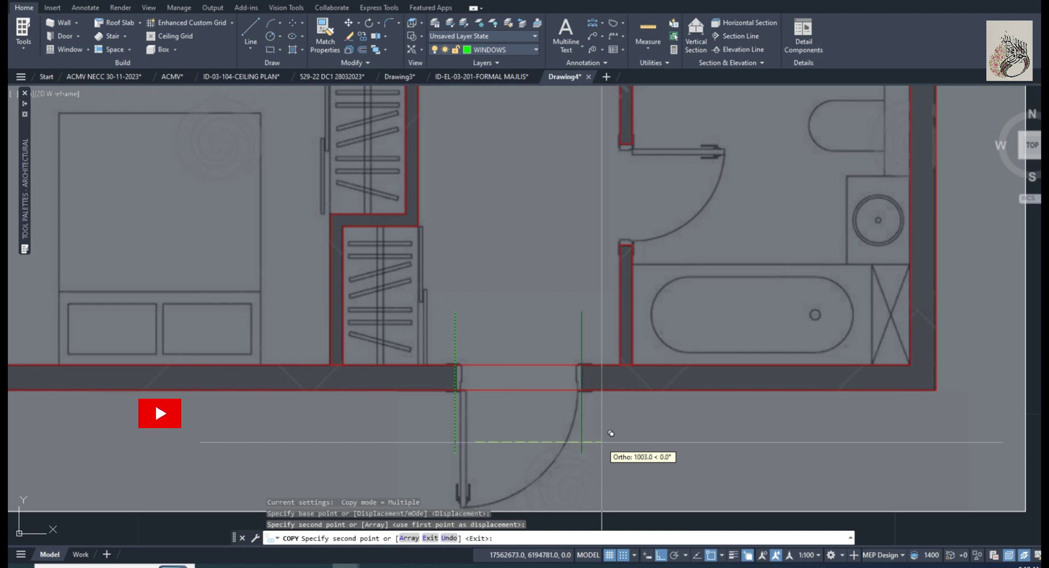
pyautogui.write('u')
pyautogui.press('Return')
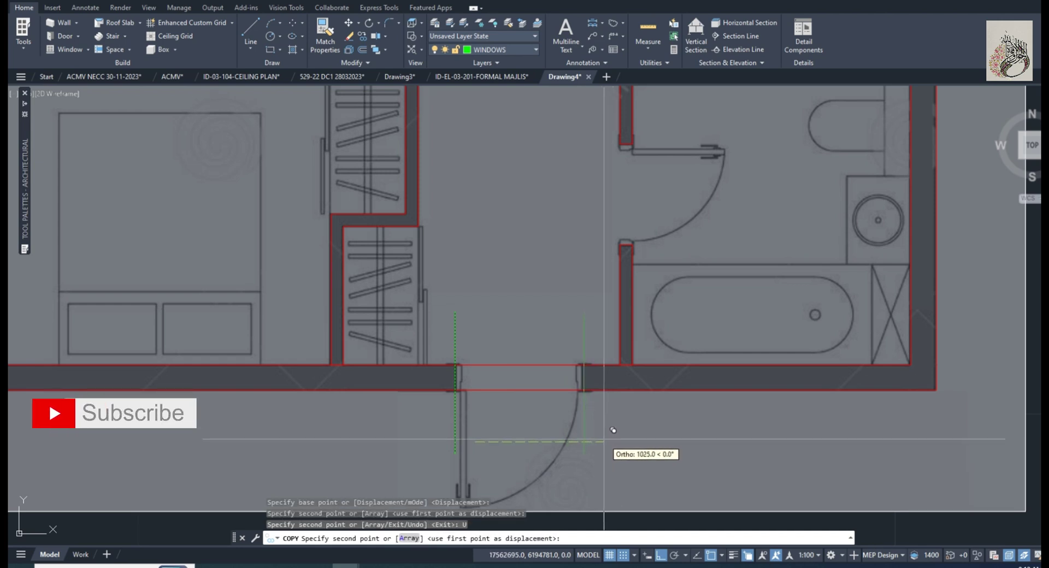
pyautogui.write('990')
pyautogui.press('Return')
pyautogui.press('Return')
# - Trim the bottom wall between the two guide lines to open the entrance, and erase both guide lines
pyautogui.write('tr')
pyautogui.press('Return')
pyautogui.click(558, 365)
pyautogui.click(561, 391)
pyautogui.press('Return')
pyautogui.write('e')
pyautogui.press('Return')
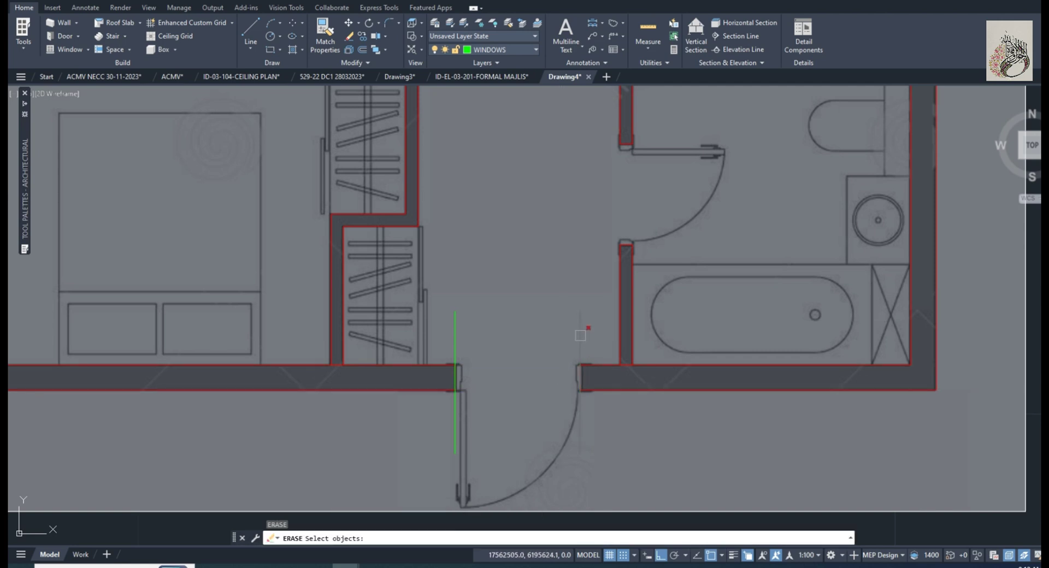
pyautogui.click(456, 329)
pyautogui.press('Return')
pyautogui.scroll(-5, 523, 328)
pyautogui.moveTo(566, 282); pyautogui.dragTo(535, 378, button='middle')
pyautogui.scroll(-2, 534, 378)
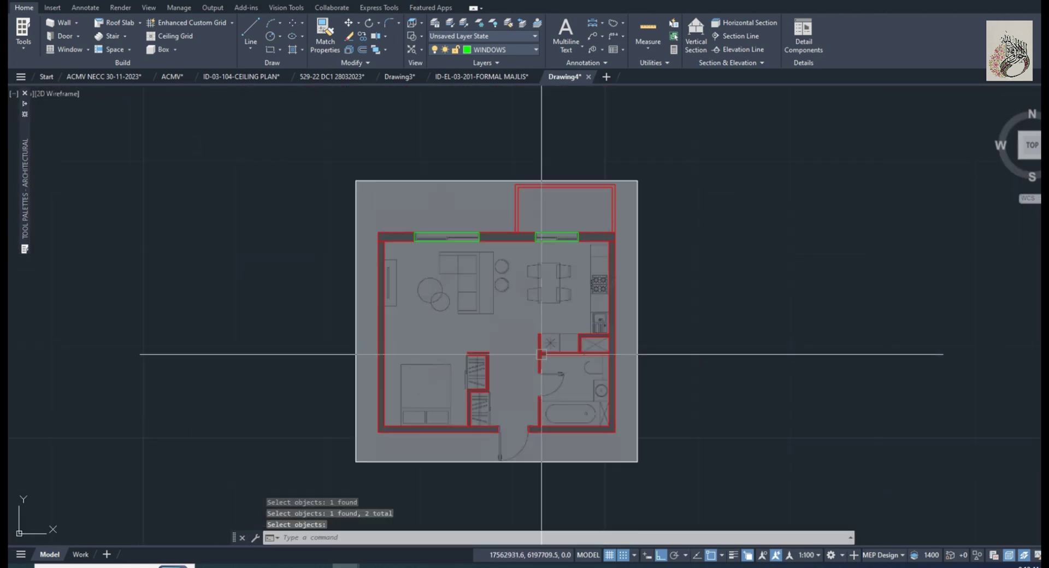
pyautogui.click(371, 157)
pyautogui.press('Escape')
pyautogui.write('l')
pyautogui.press('Return')
pyautogui.scroll(5, 483, 452)
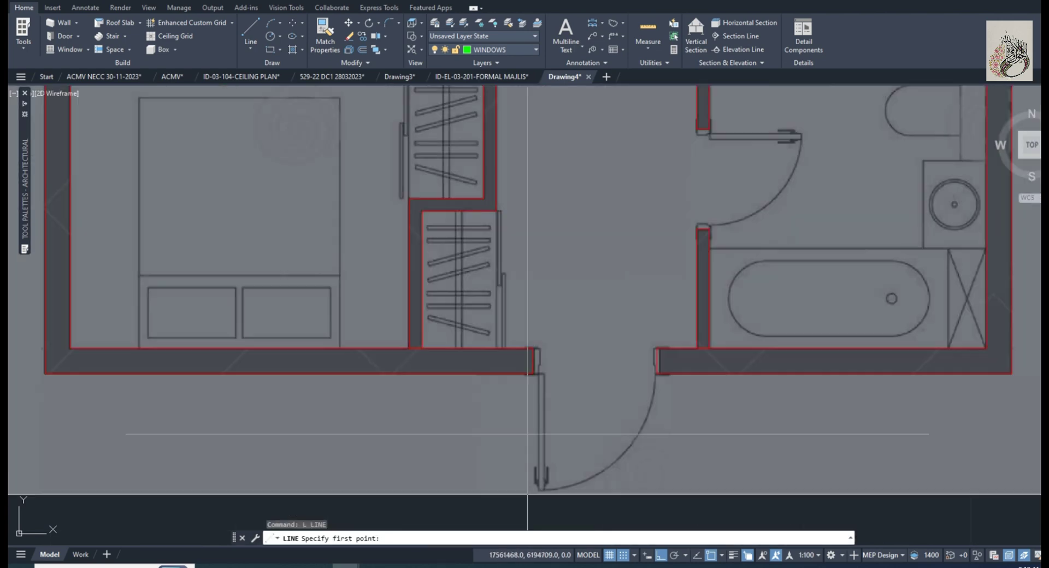
pyautogui.click(533, 361)
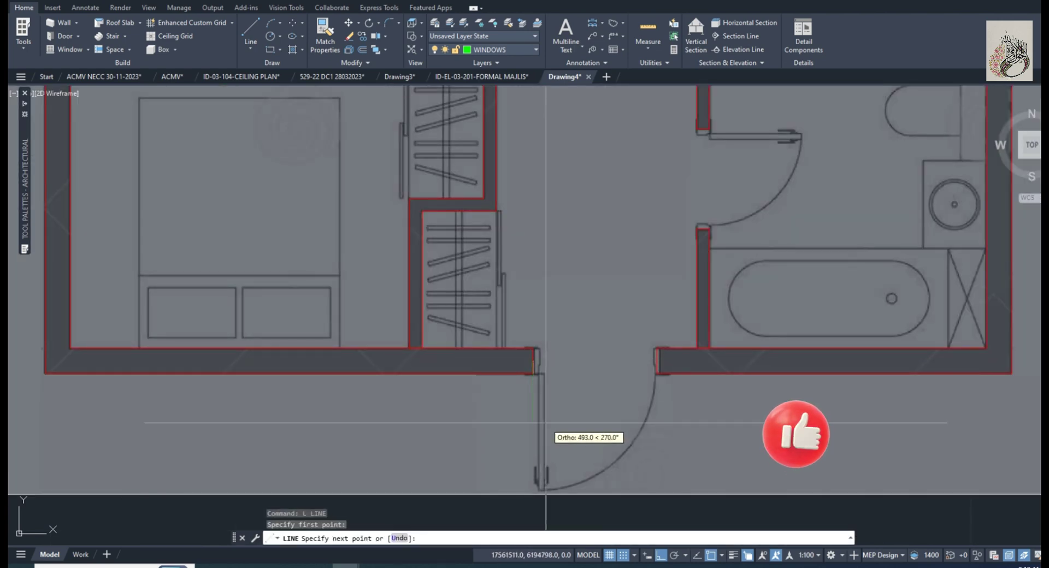
pyautogui.press('Escape')
# - Make DOOR the current layer and draw the entrance door leaf as a closed 50 by 990 outline at the opening's left jamb
pyautogui.click(505, 49)
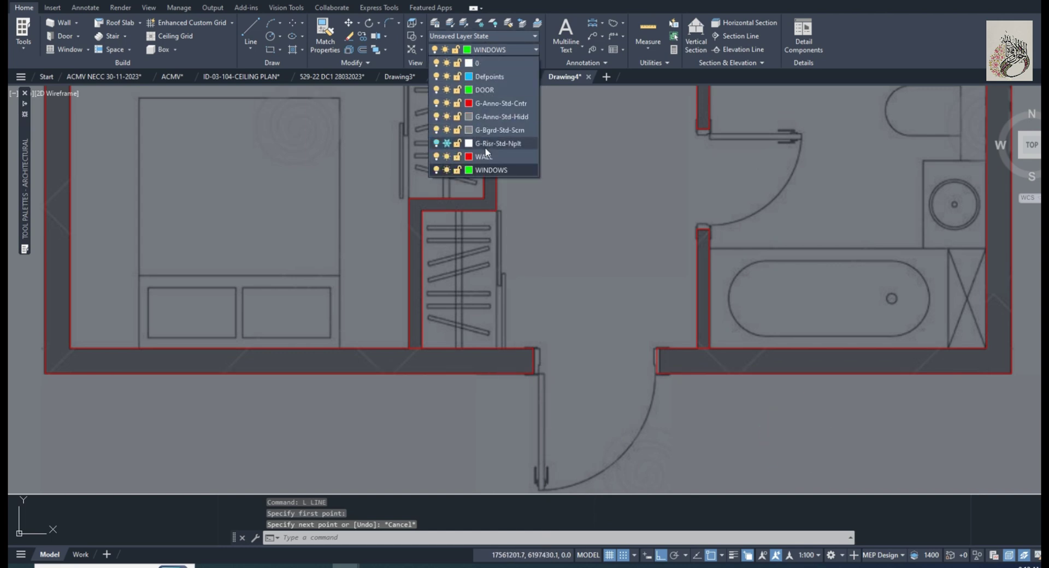
pyautogui.click(497, 90)
pyautogui.write('l')
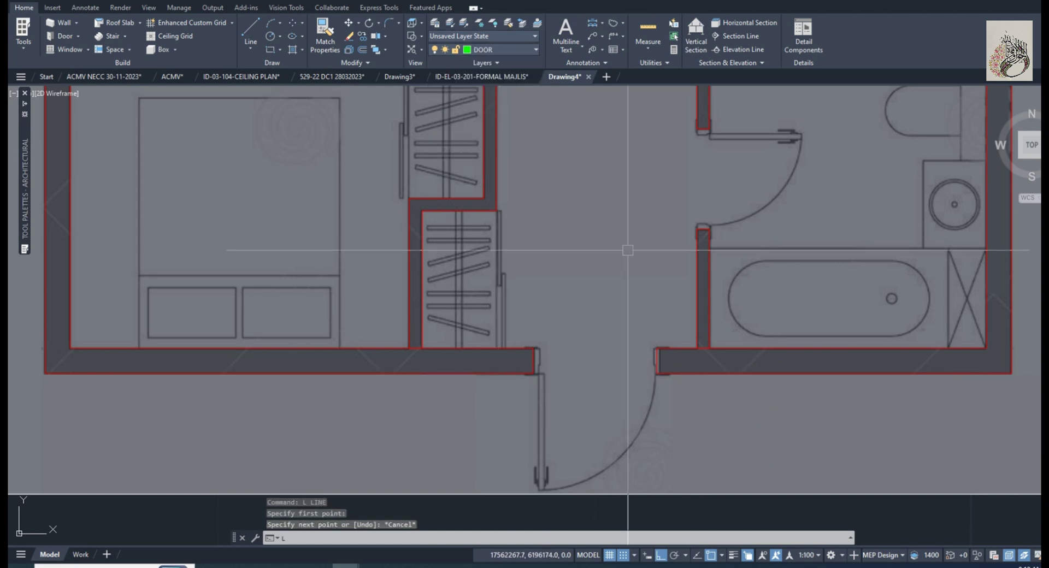
pyautogui.press('Return')
pyautogui.click(533, 374)
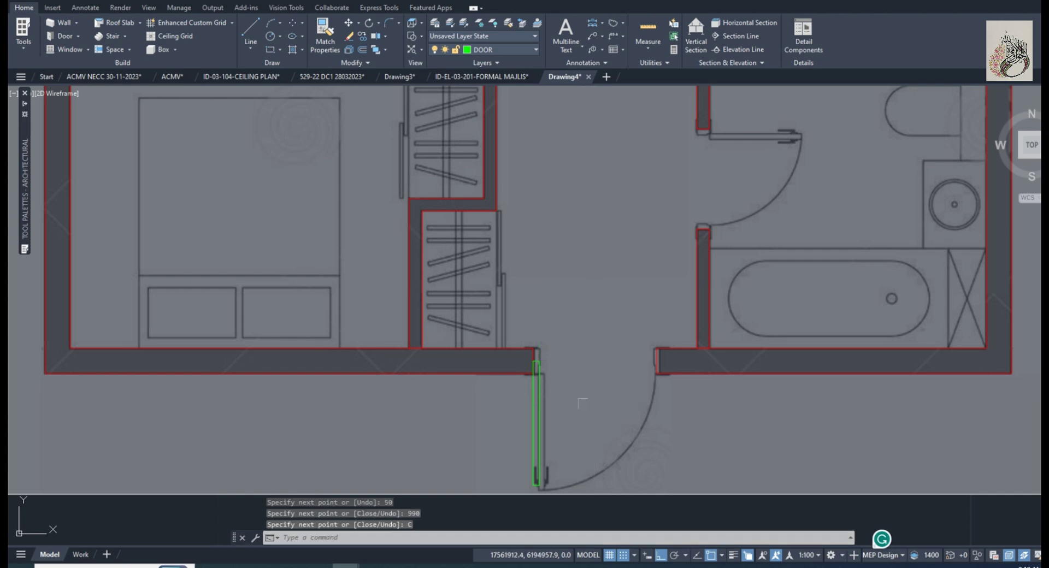
# - Draw a circle centred on the entrance door's hinge corner through the leaf's end, and trim it down towards the swing arc
pyautogui.press('Return')
pyautogui.click(534, 361)
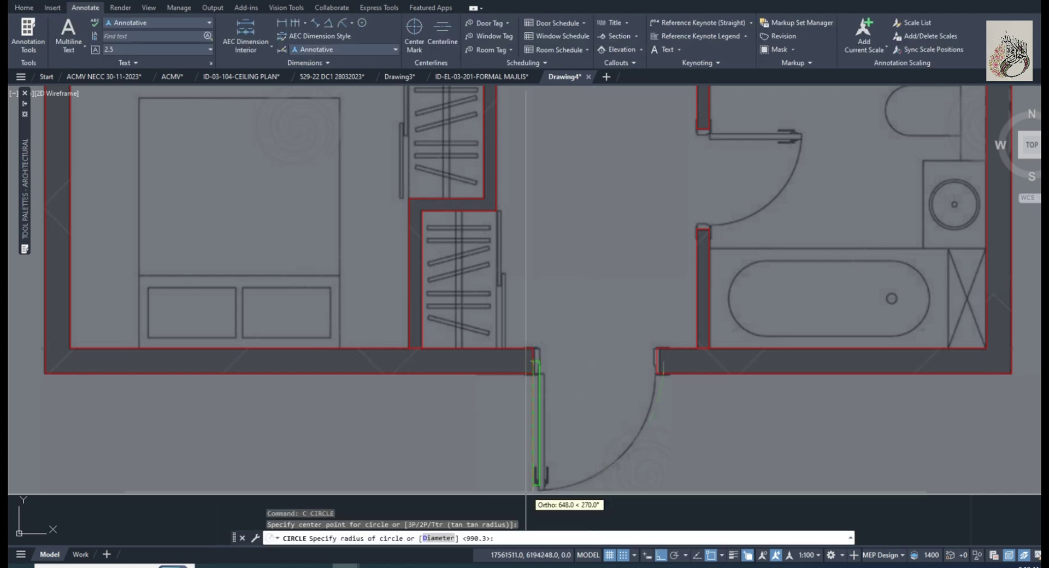
pyautogui.click(535, 476)
pyautogui.write('tr')
pyautogui.press('Return')
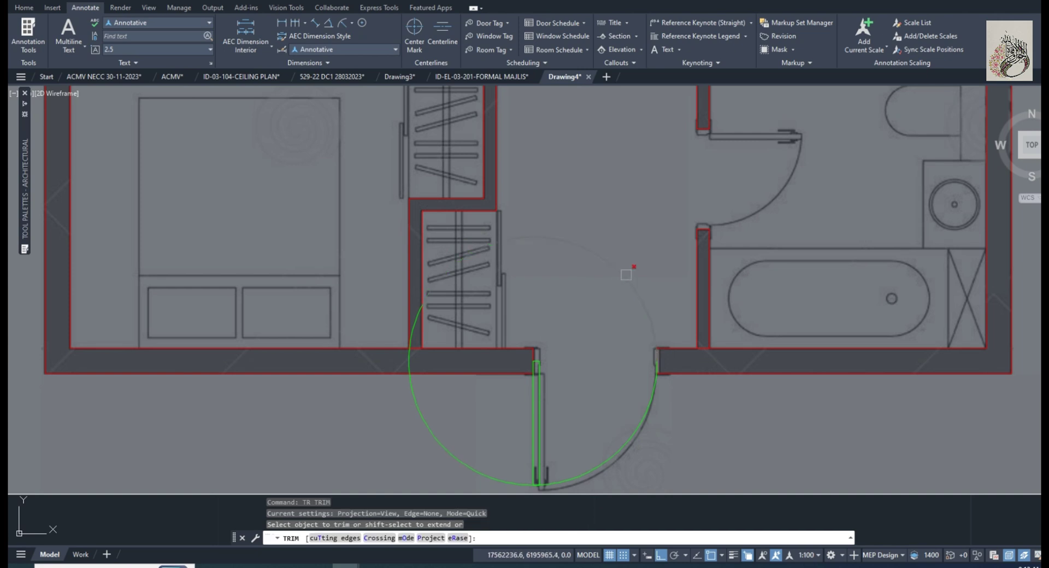
pyautogui.click(476, 473)
pyautogui.press('Return')
# - Erase the leftover circle segments beside the entrance door, keeping only the quarter swing arc
pyautogui.press('e')
pyautogui.press('Return')
pyautogui.click(418, 328)
pyautogui.click(459, 370)
pyautogui.press('Return')
# - Draw the bathroom door leaf as a closed 800 by 50 outline starting at the upper jamb of the opening
pyautogui.moveTo(706, 320)
pyautogui.mouseDown(button='middle')
pyautogui.moveTo(623, 322)
pyautogui.moveTo(567, 342)
pyautogui.mouseUp(button='middle')
pyautogui.write('l')
pyautogui.press('Return')
pyautogui.moveTo(580, 293); pyautogui.dragTo(564, 381, button='middle')
pyautogui.click(546, 239)
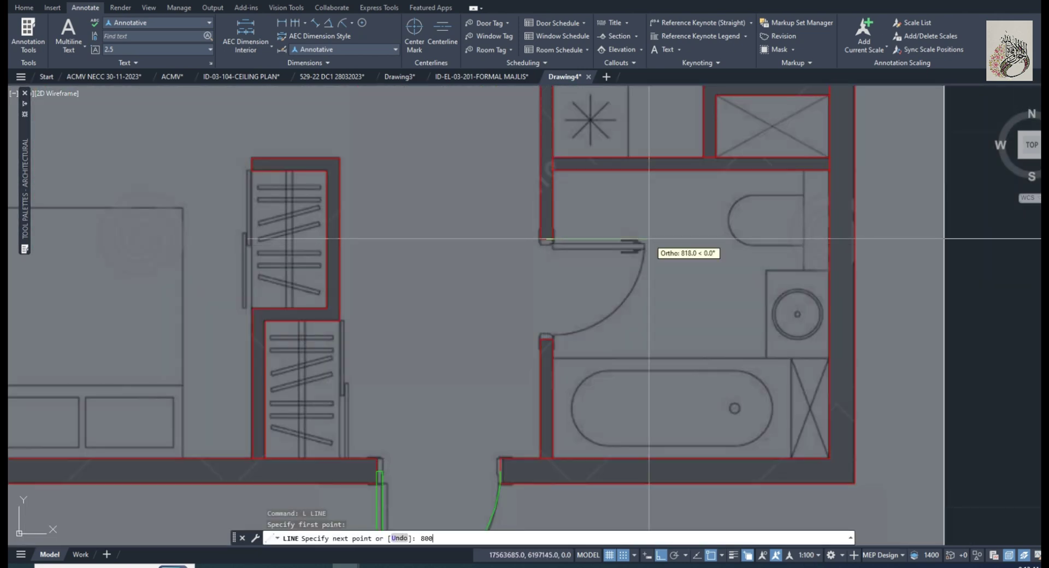
pyautogui.press('Return')
pyautogui.press('Return')
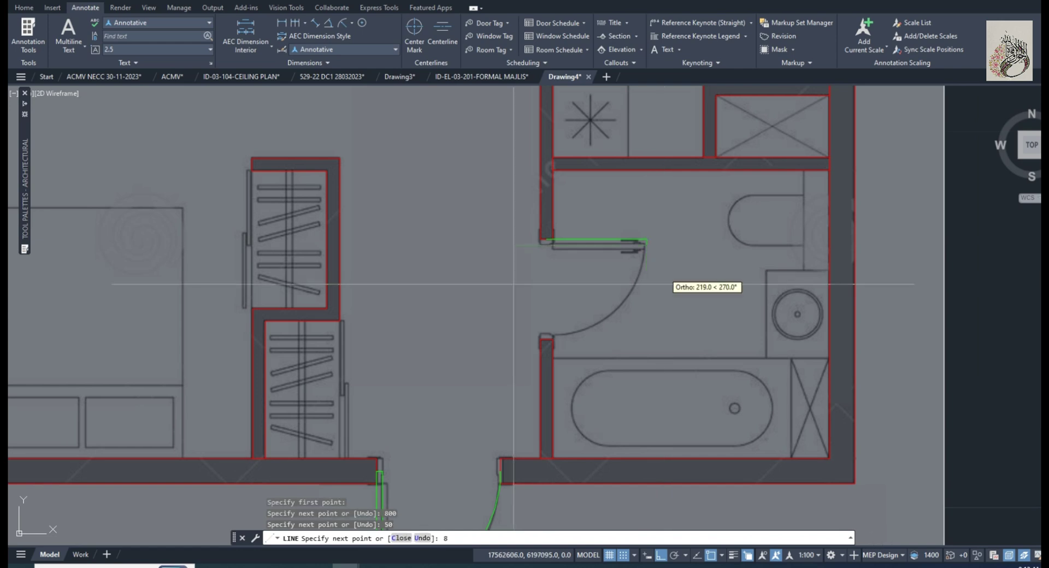
pyautogui.write('c')
pyautogui.press('Return')
# - Draw a circle centred on the bathroom door's hinge corner through the leaf's end, and trim it down towards the swing arc
pyautogui.click(546, 239)
pyautogui.write('tr')
pyautogui.press('Return')
pyautogui.click(643, 209)
pyautogui.click(507, 332)
pyautogui.press('Return')
# - Erase the leftover circle segment above the bathroom door, keeping only the quarter swing arc
pyautogui.write('e')
pyautogui.press('Return')
pyautogui.click(584, 151)
pyautogui.press('Return')
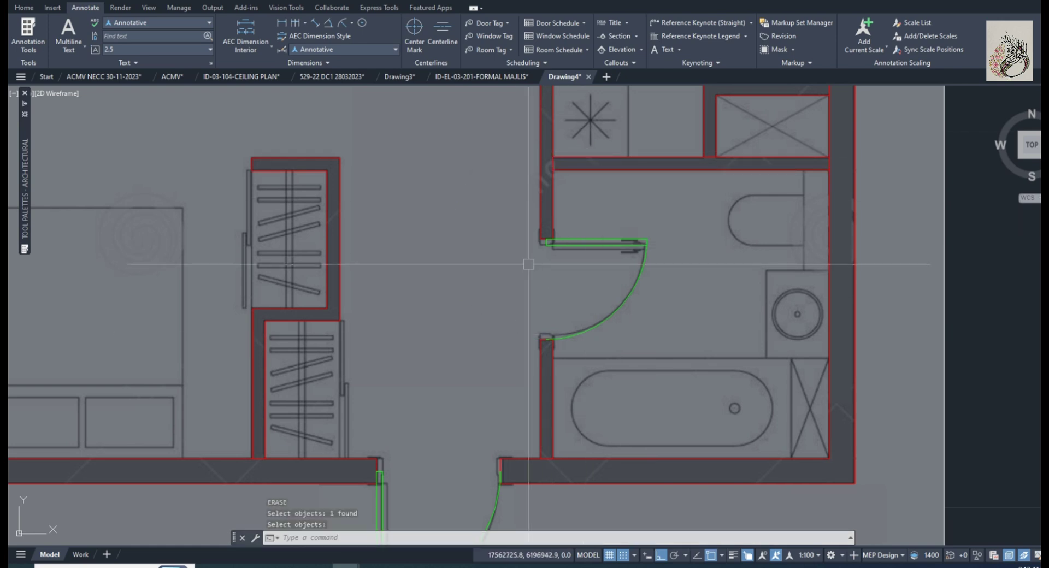
# - Select all traced walls, windows and doors and move them horizontally to the right, clear of the reference image
pyautogui.scroll(-4, 529, 262)
pyautogui.moveTo(530, 262); pyautogui.dragTo(512, 354, button='middle')
pyautogui.scroll(-2, 512, 354)
pyautogui.press('Return')
pyautogui.click(344, 128)
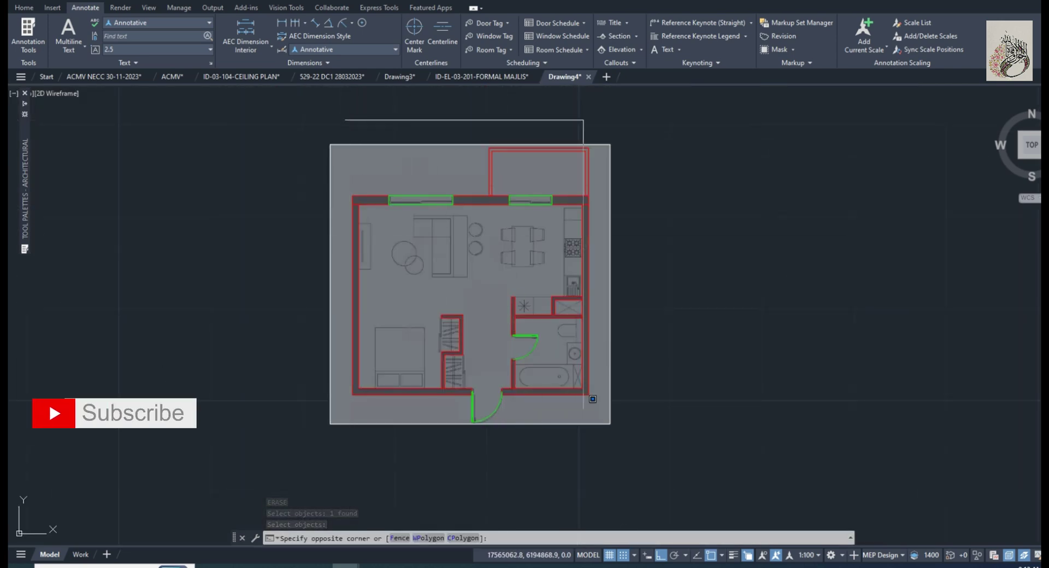
pyautogui.click(597, 452)
pyautogui.write('m')
pyautogui.press('Return')
pyautogui.click(480, 441)
pyautogui.scroll(-2, 481, 441)
pyautogui.click(693, 450)
pyautogui.press('Escape')
# - Make WALL the current layer
pyautogui.moveTo(770, 396); pyautogui.dragTo(677, 398, button='middle')
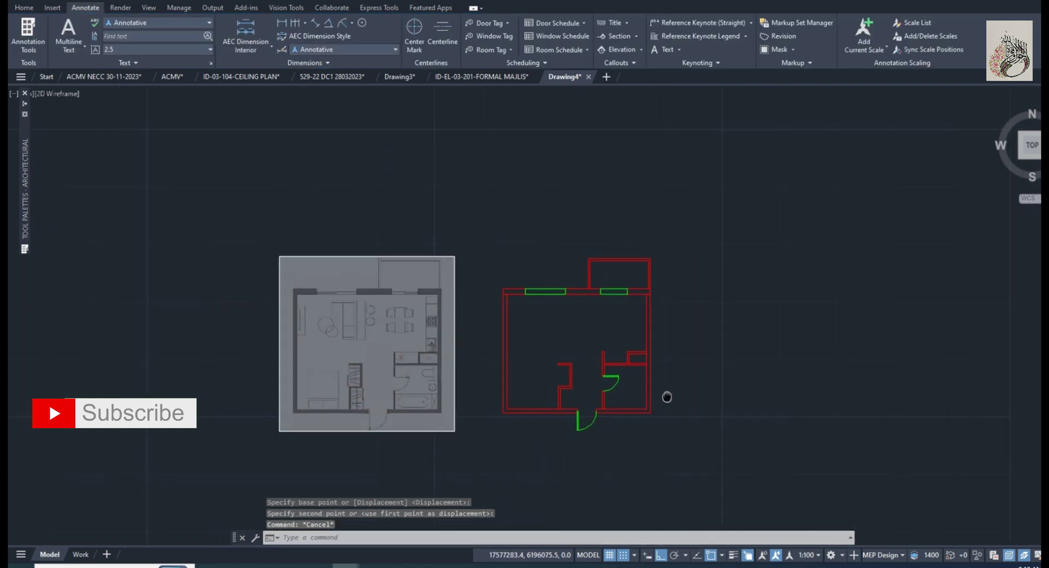
pyautogui.scroll(4, 653, 399)
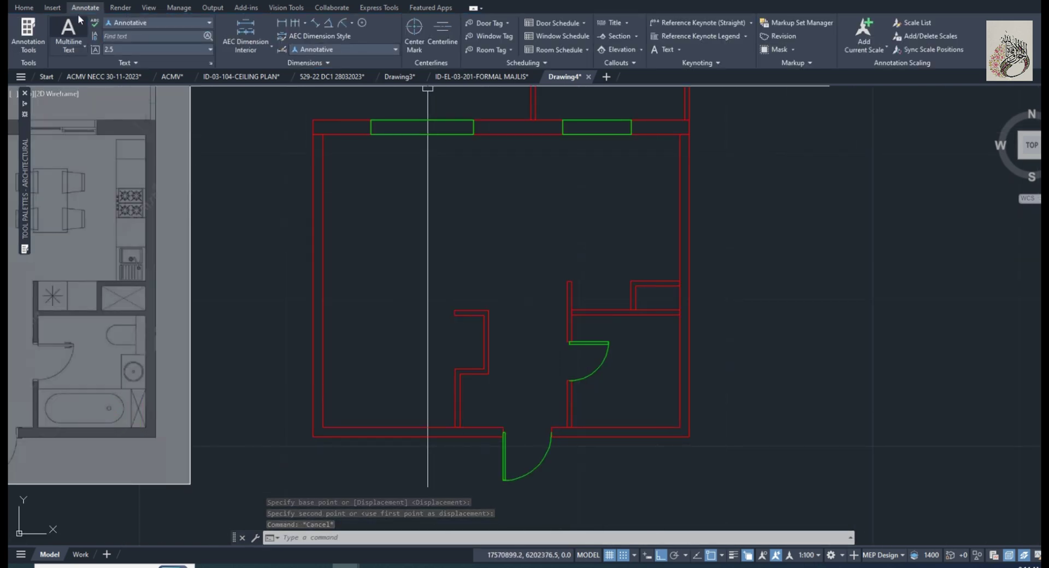
pyautogui.click(24, 7)
pyautogui.click(461, 49)
pyautogui.click(484, 157)
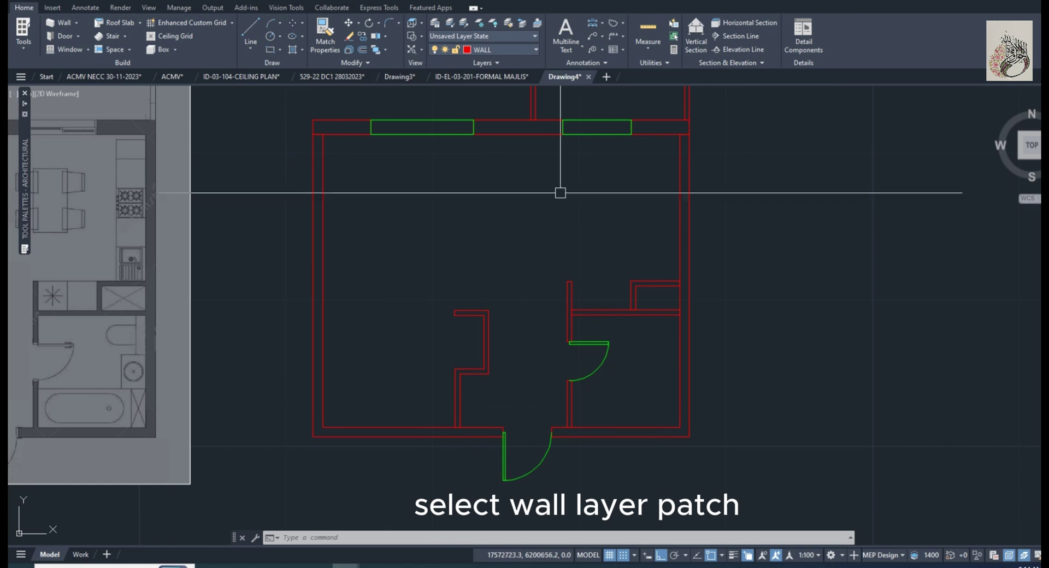
# - Fill all outer wall segments of the moved floor plan with a solid hatch
pyautogui.write('h')
pyautogui.press('Return')
pyautogui.click(321, 164)
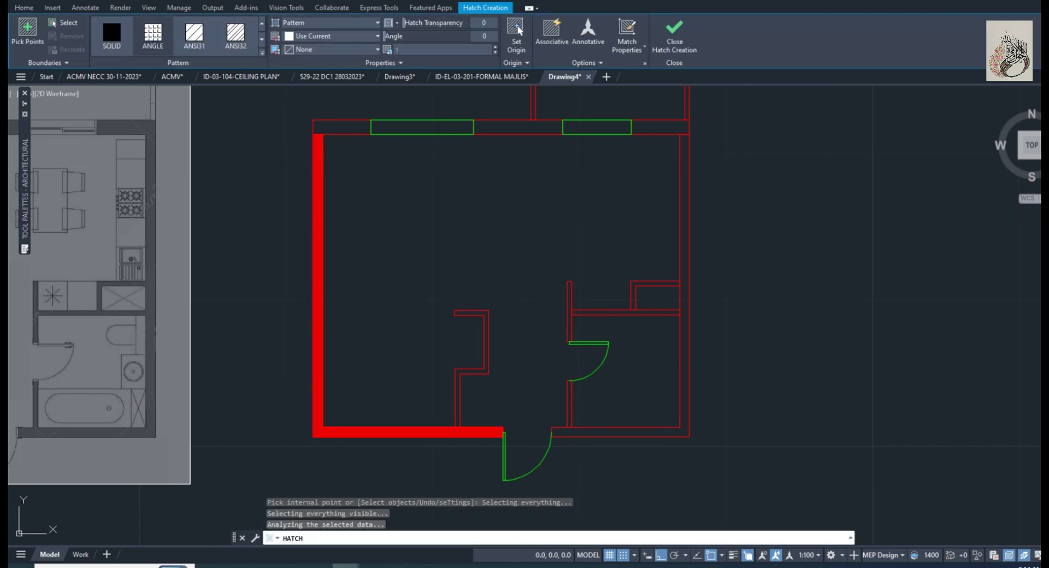
pyautogui.press('Escape')
pyautogui.click(319, 153)
pyautogui.click(341, 126)
pyautogui.click(518, 126)
pyautogui.click(654, 126)
pyautogui.click(685, 149)
pyautogui.press('Return')
# - Fill the interior partition walls around the bathroom, shaft and wardrobes with a solid hatch
pyautogui.press('Return')
pyautogui.click(637, 312)
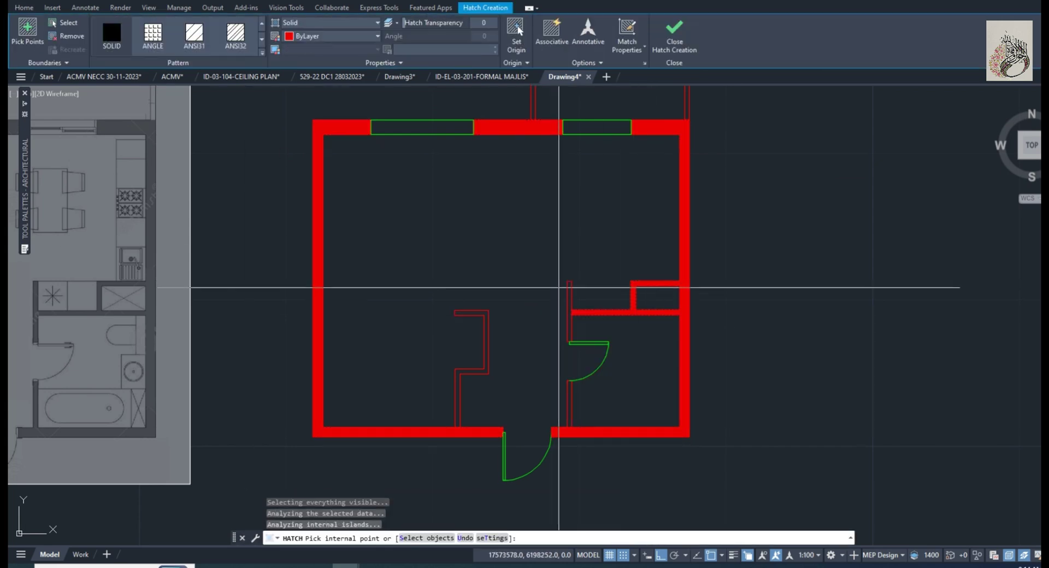
pyautogui.click(459, 393)
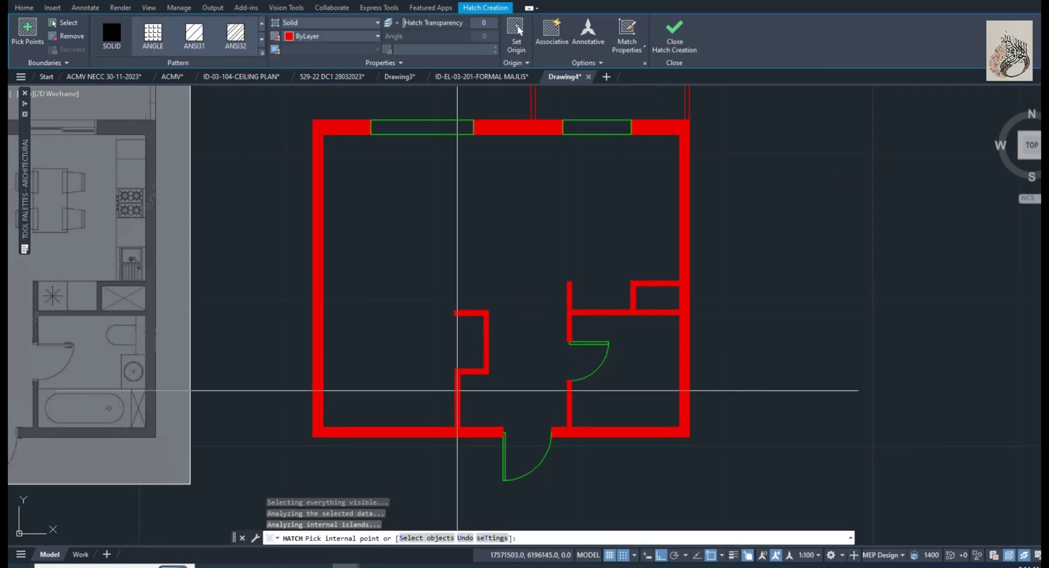
pyautogui.press('Return')
# - Open the Dimension Style Manager
pyautogui.scroll(-2, 447, 385)
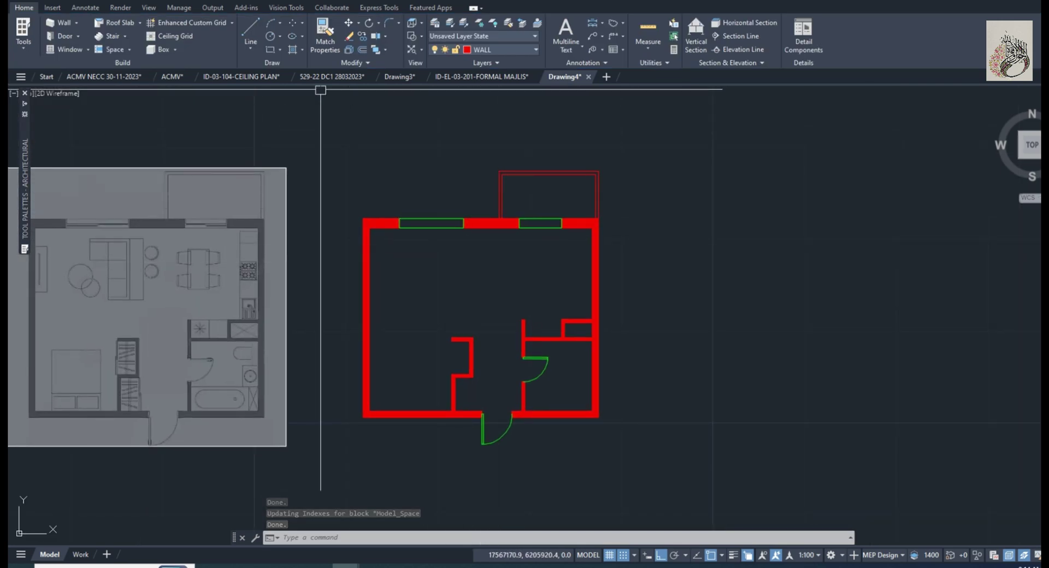
pyautogui.click(85, 7)
pyautogui.click(326, 62)
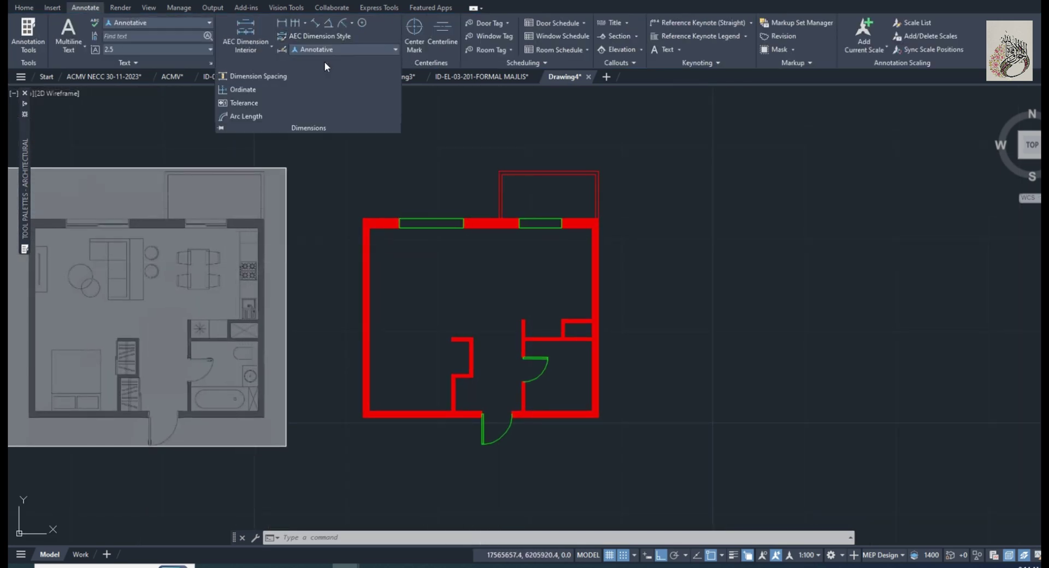
pyautogui.click(358, 51)
pyautogui.click(339, 171)
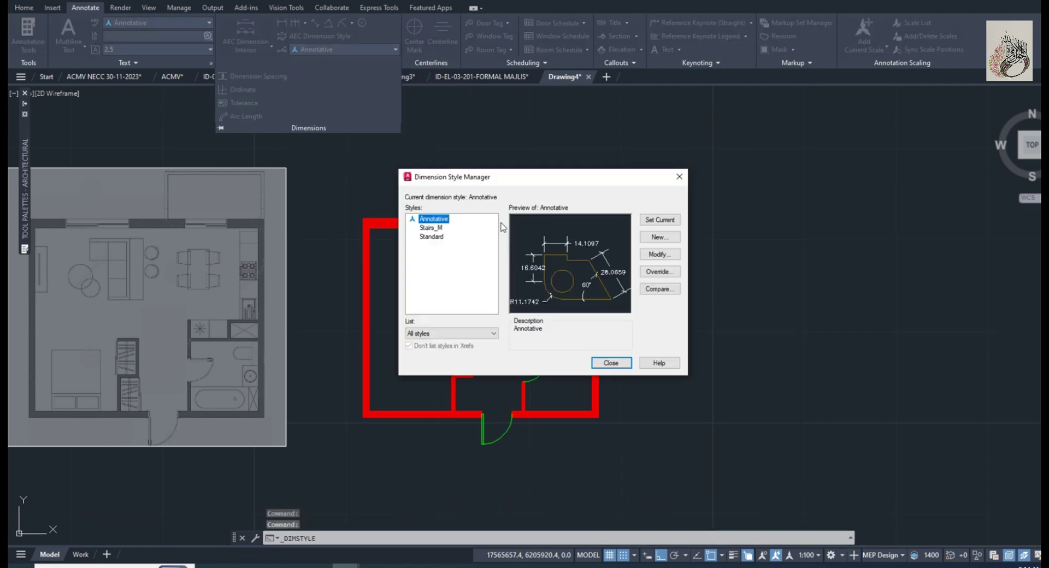
# - Start modifying the Standard dimension style and set its extension lines to color 9
pyautogui.click(434, 239)
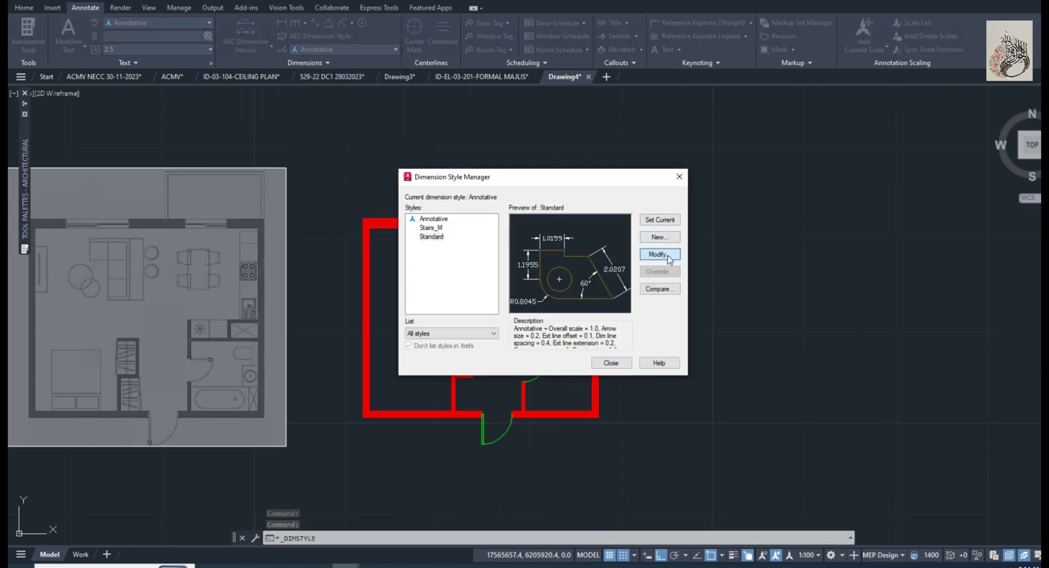
pyautogui.click(668, 258)
pyautogui.click(399, 155)
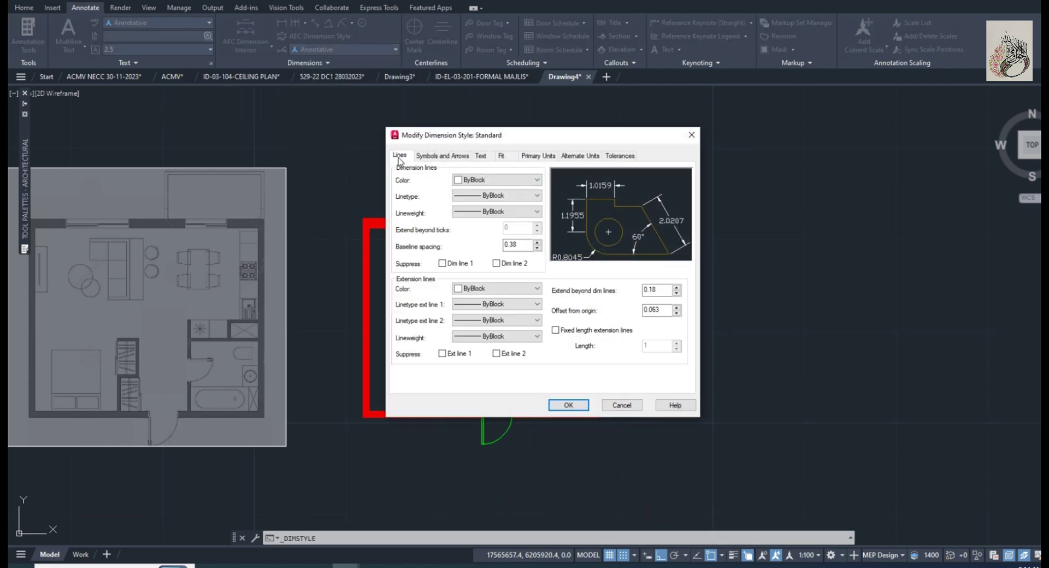
pyautogui.click(488, 180)
pyautogui.click(481, 197)
pyautogui.click(496, 291)
pyautogui.click(502, 384)
pyautogui.write('9')
pyautogui.press('Return')
# - Set the Standard style's arrow size to 150 and its text color to ByLayer
pyautogui.click(444, 156)
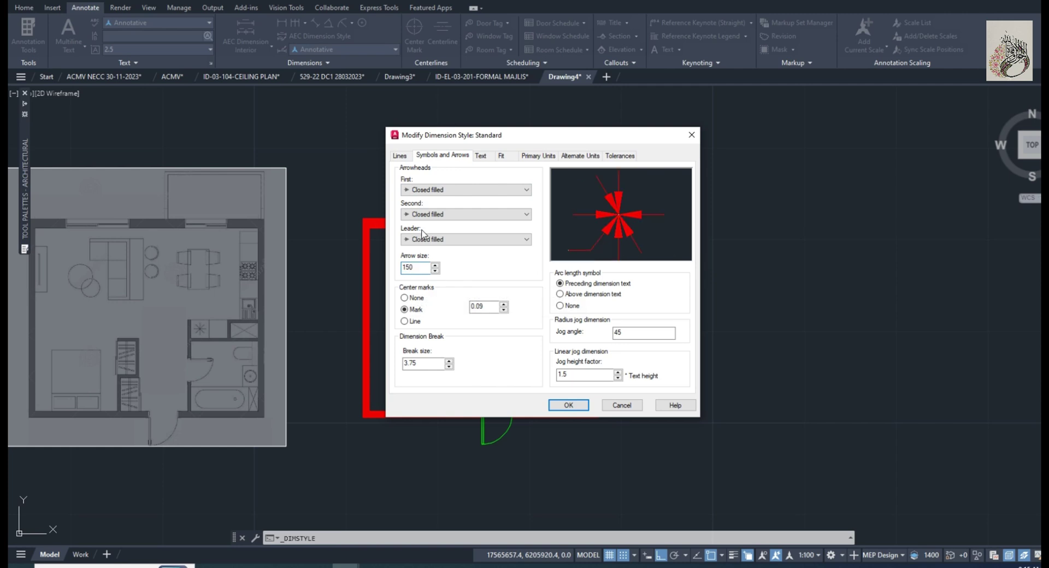
pyautogui.click(481, 156)
pyautogui.click(488, 203)
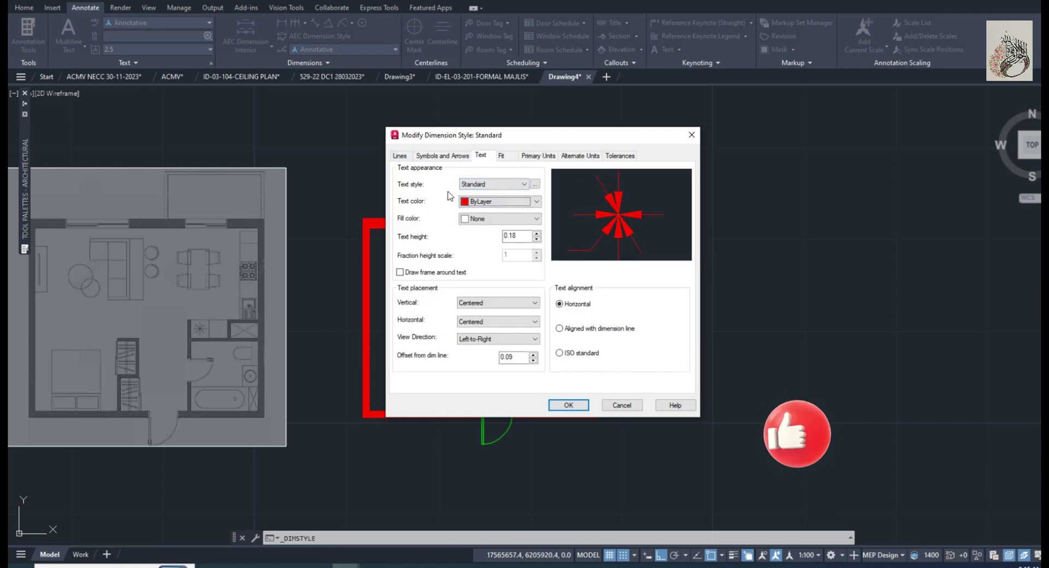
# - Set the Standard style's dimension line color to Green
pyautogui.click(400, 156)
pyautogui.click(495, 182)
pyautogui.click(481, 232)
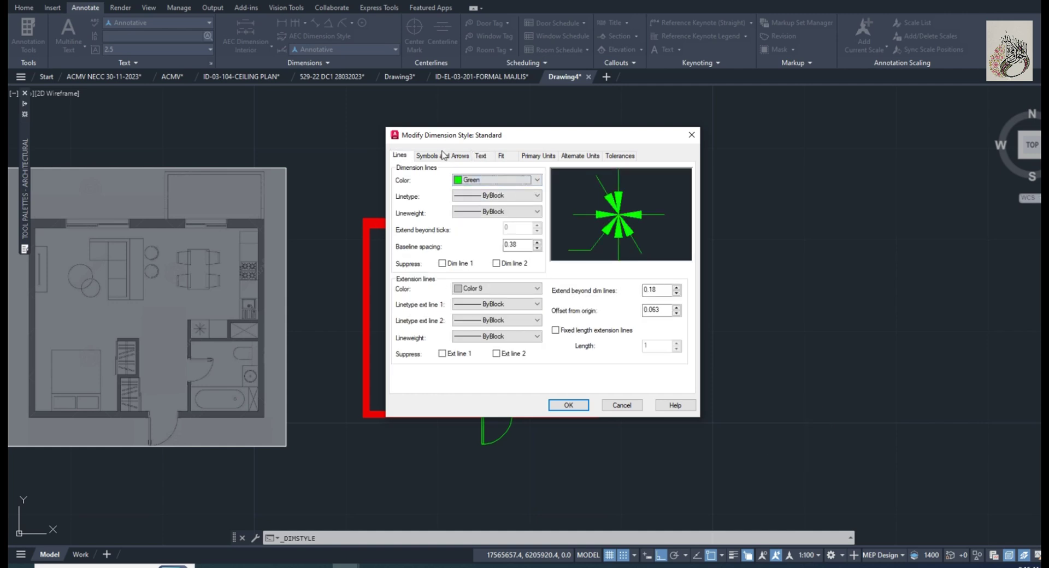
# - Set the dimension text color to Yellow and align the text with the dimension line
pyautogui.click(443, 155)
pyautogui.click(480, 156)
pyautogui.click(494, 201)
pyautogui.click(486, 236)
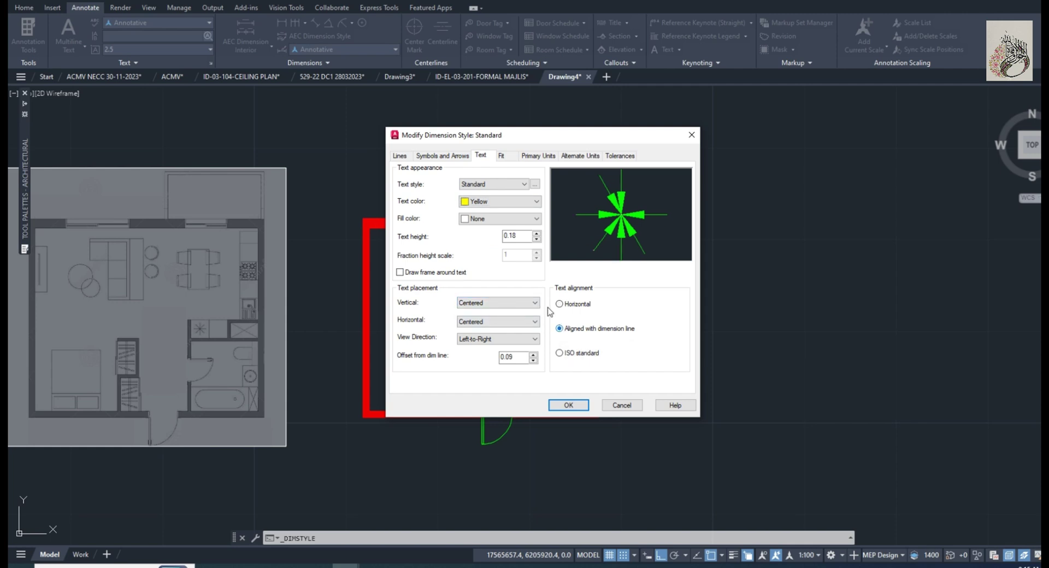
# - Set the linear dimension precision to 0, accept the changes and make Standard the current dimension style
pyautogui.click(519, 156)
pyautogui.click(499, 195)
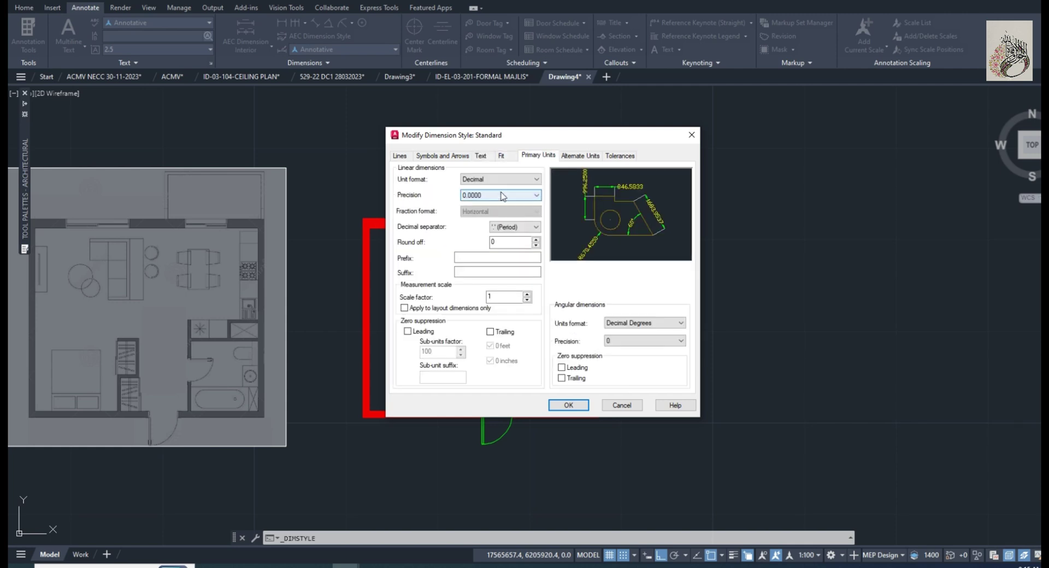
pyautogui.click(492, 204)
pyautogui.click(566, 406)
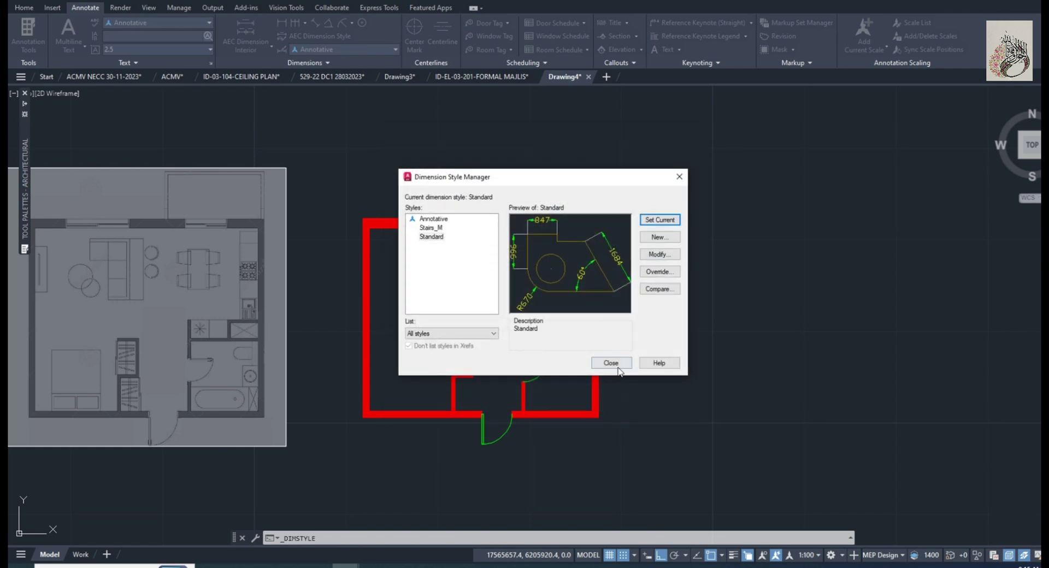
pyautogui.click(611, 363)
# - Add a vertical linear dimension outside the right wall, from the shaft's upper corner to the top wall's inner face
pyautogui.click(282, 22)
pyautogui.click(592, 321)
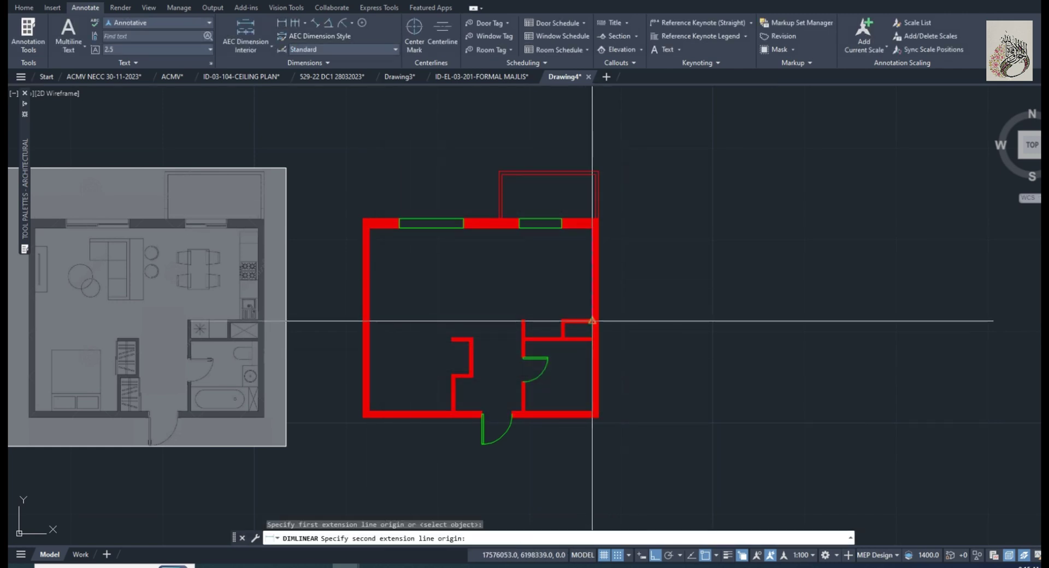
pyautogui.click(592, 228)
pyautogui.click(612, 303)
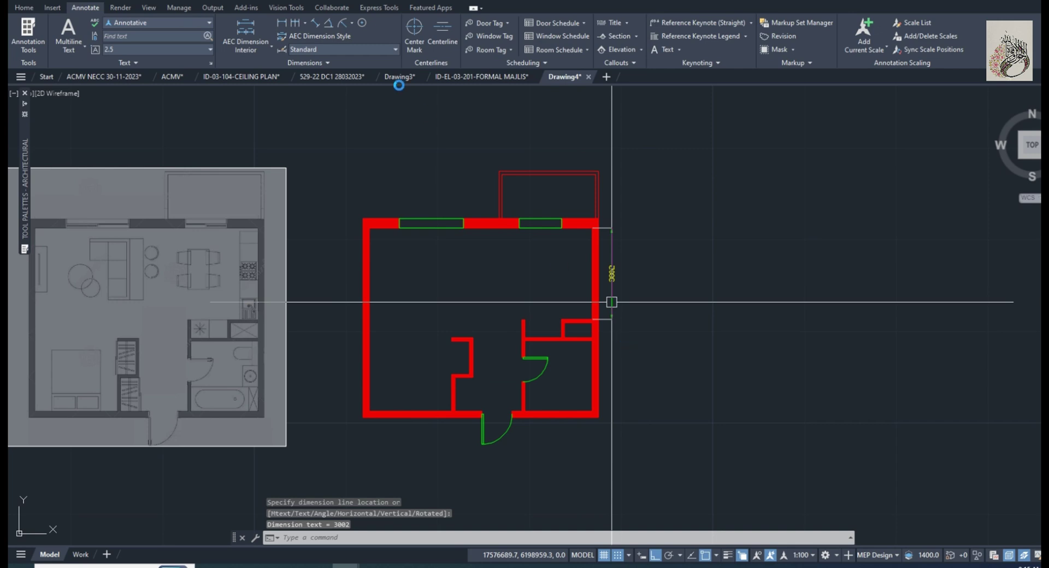
# - Continue the right-hand dimension chain past the shaft and bathroom down to the bottom wall's inner corner
pyautogui.click(296, 24)
pyautogui.scroll(2, 623, 345)
pyautogui.click(573, 337)
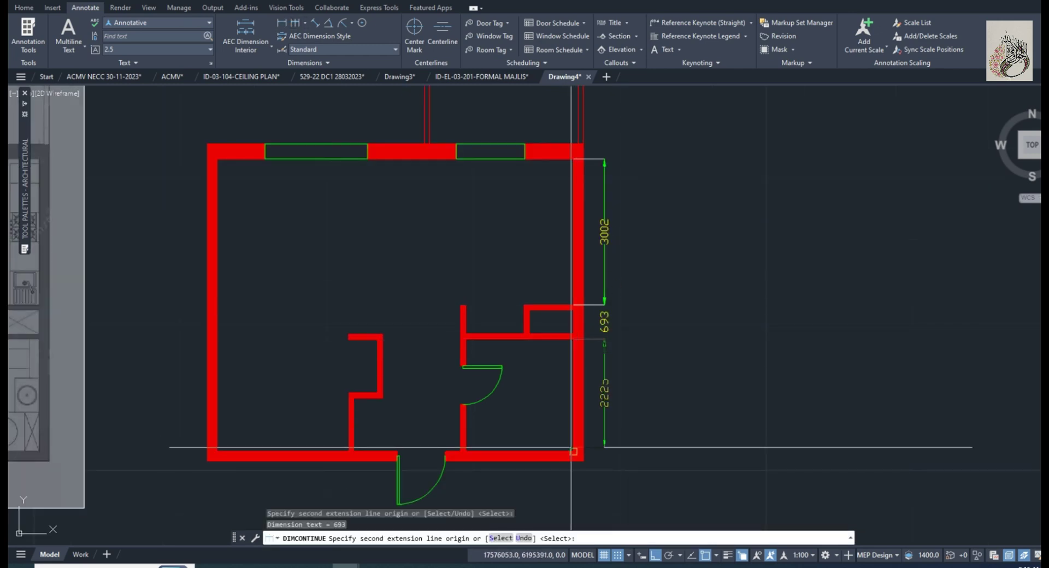
pyautogui.click(573, 451)
pyautogui.moveTo(618, 379); pyautogui.dragTo(662, 348, button='middle')
pyautogui.press('Escape')
# - Dimension the bathroom's inner width with a horizontal linear dimension below the bottom wall
pyautogui.click(282, 23)
pyautogui.click(617, 420)
pyautogui.click(509, 422)
pyautogui.click(554, 485)
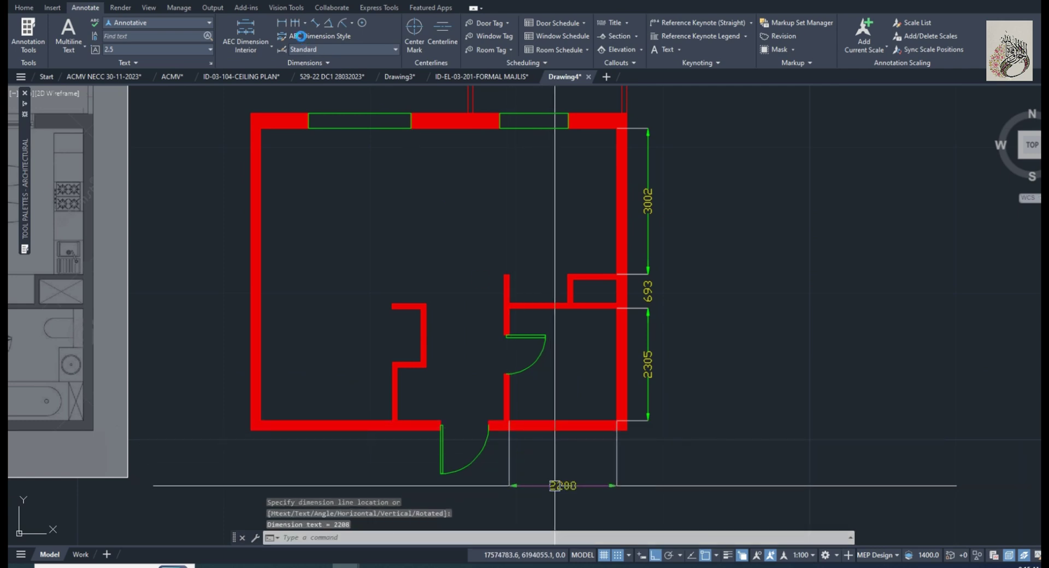
# - Continue the bottom dimension chain across the bathroom partition, entrance hall and wardrobe wall to the left wall's inner face
pyautogui.click(294, 23)
pyautogui.moveTo(479, 433); pyautogui.dragTo(584, 346, button='middle')
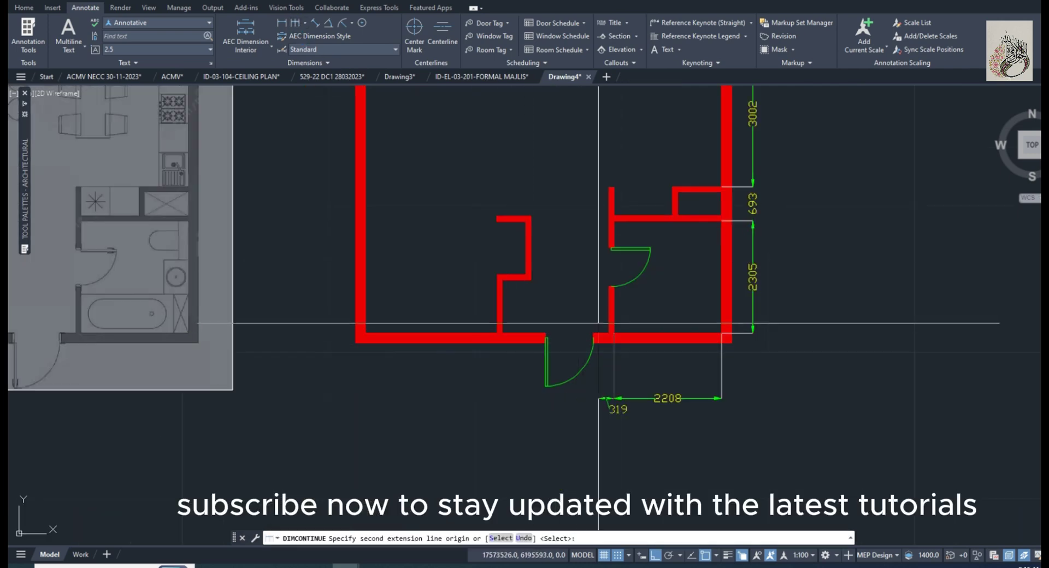
pyautogui.click(607, 332)
pyautogui.click(499, 335)
pyautogui.click(497, 333)
pyautogui.click(365, 333)
pyautogui.press('Escape')
# - Add an overall inner-width dimension between the left and right walls, below the bottom dimension chain
pyautogui.click(281, 23)
pyautogui.click(365, 337)
pyautogui.click(721, 338)
pyautogui.click(720, 428)
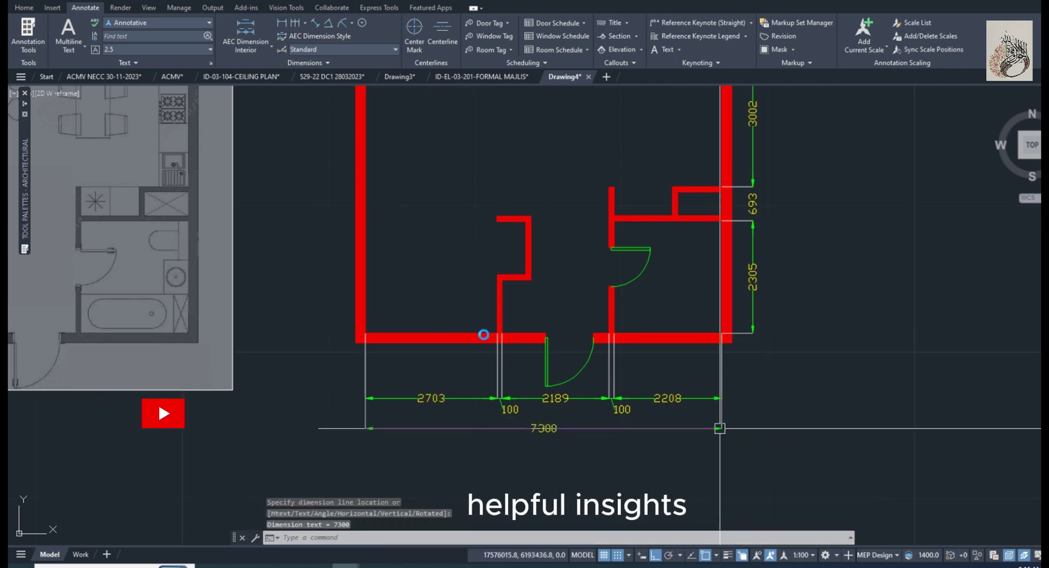
# - Dimension the plan's overall inner height with a vertical linear dimension outside the left wall
pyautogui.press('space')
pyautogui.moveTo(368, 314); pyautogui.dragTo(428, 370, button='middle')
pyautogui.click(426, 389)
pyautogui.moveTo(454, 173); pyautogui.dragTo(501, 269, button='middle')
pyautogui.click(473, 193)
pyautogui.click(444, 216)
# - Dimension the plan's overall inner width with a horizontal linear dimension above the top wall
pyautogui.press('Return')
pyautogui.click(473, 193)
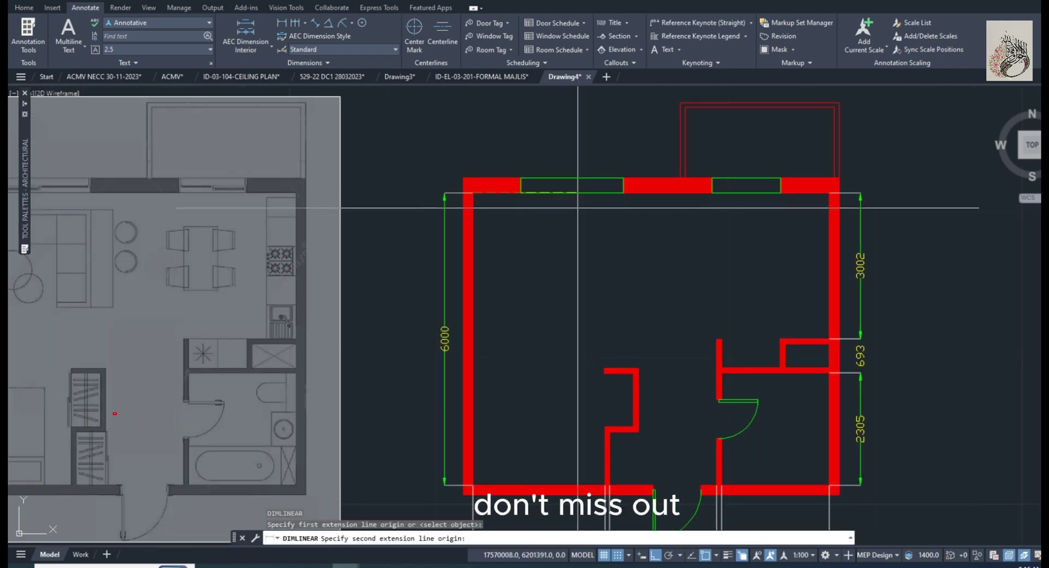
pyautogui.click(829, 192)
pyautogui.click(619, 160)
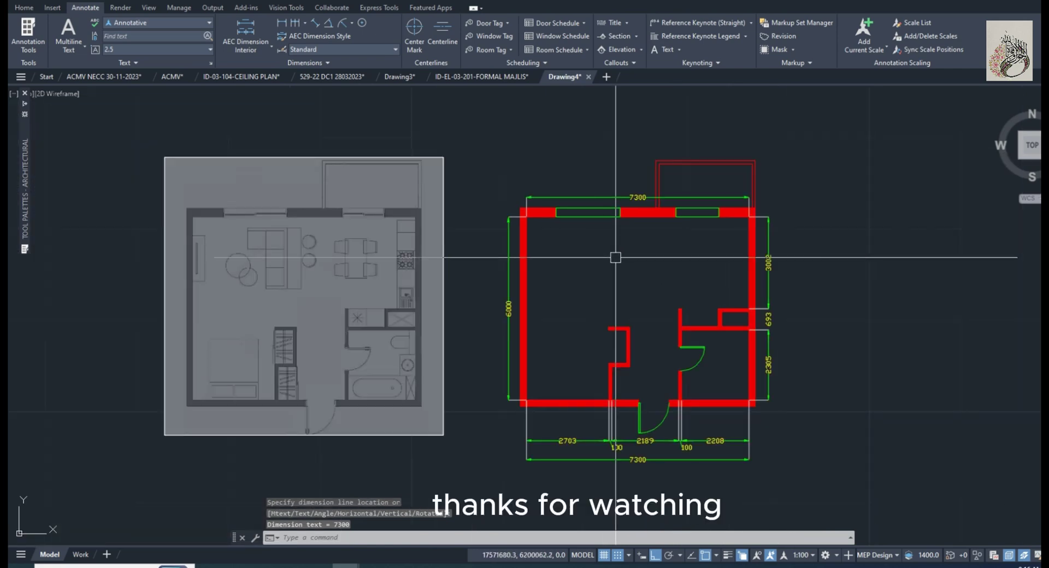
pyautogui.scroll(-1, 802, 298)
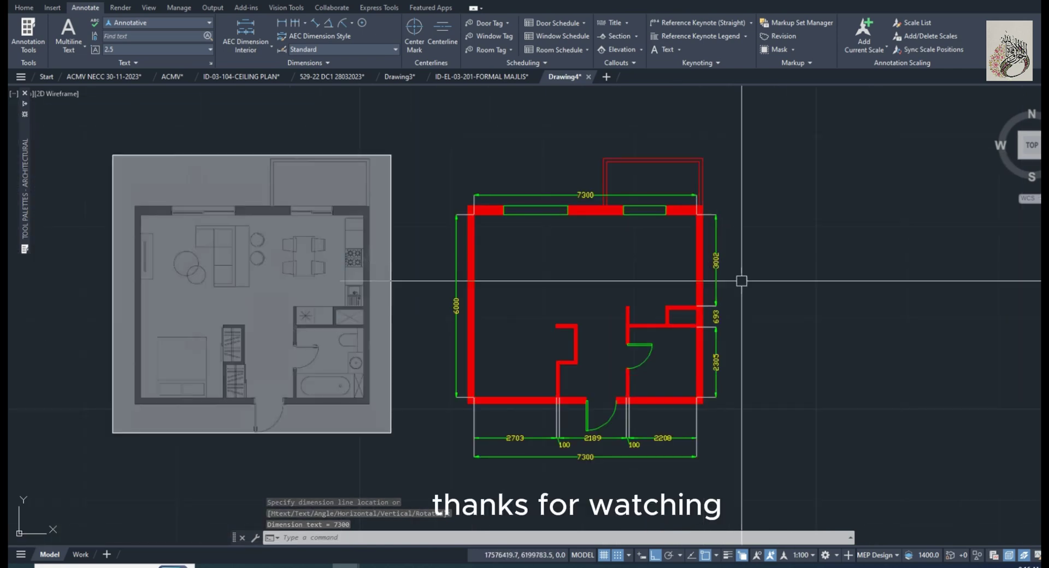